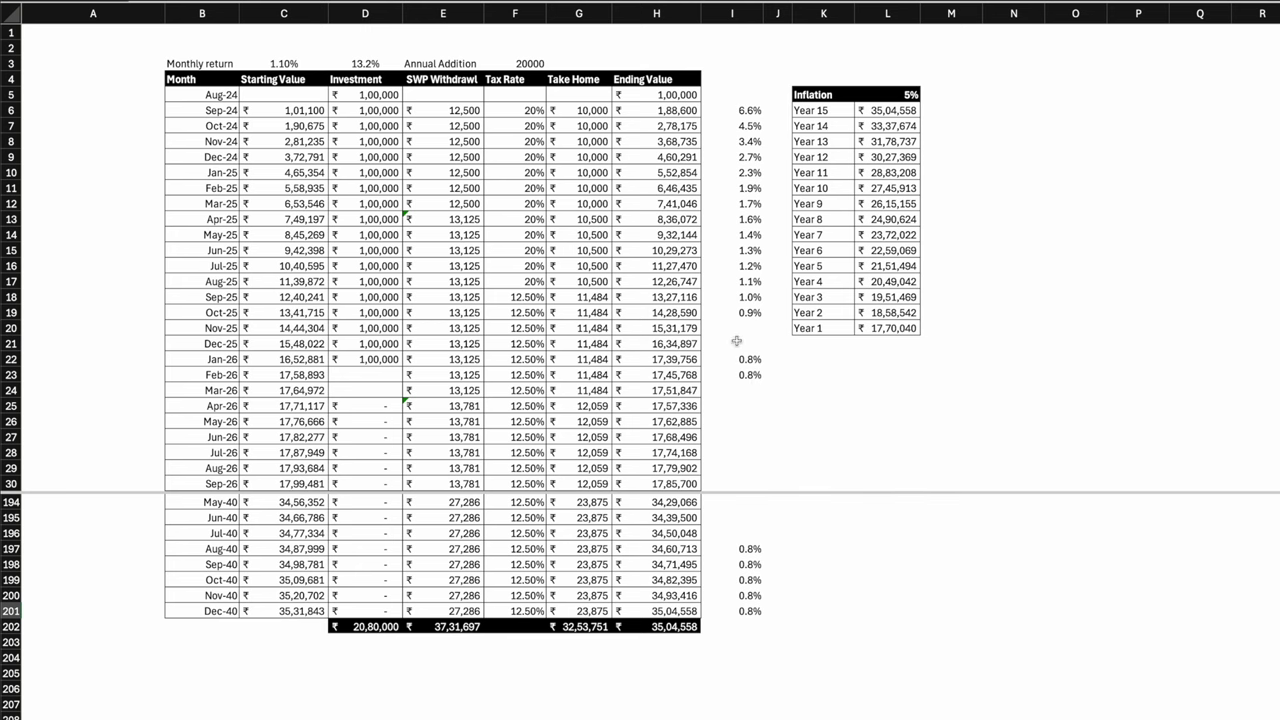
Examine the monthly investments, the Ending Value total, and the first months' Take Home and SWP Withdrawl amounts.
drag(365, 94, 368, 355)
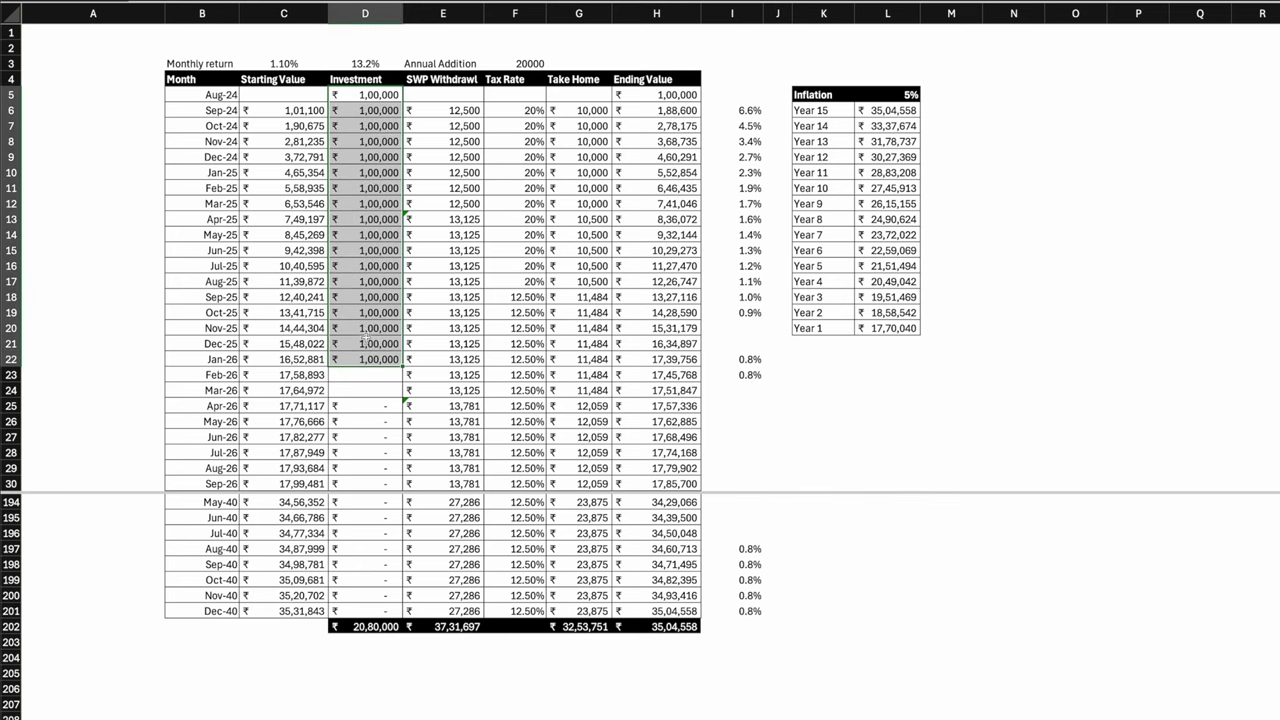
click(362, 93)
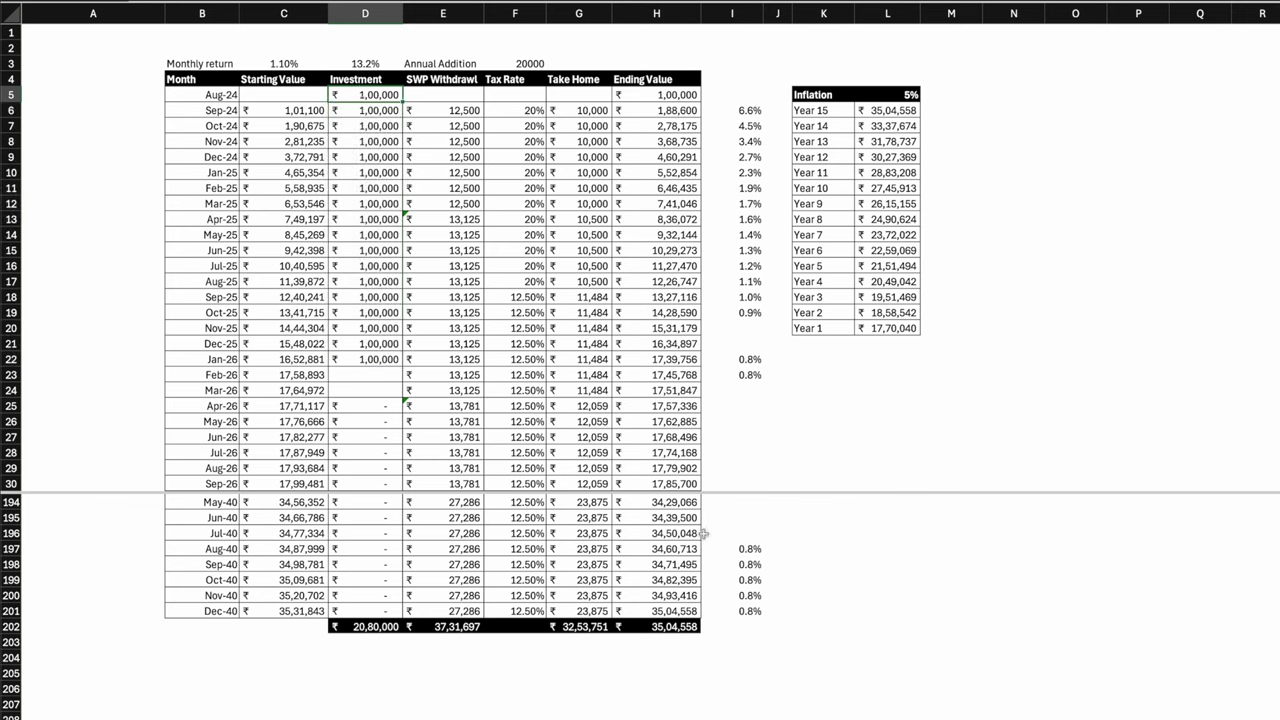
click(697, 628)
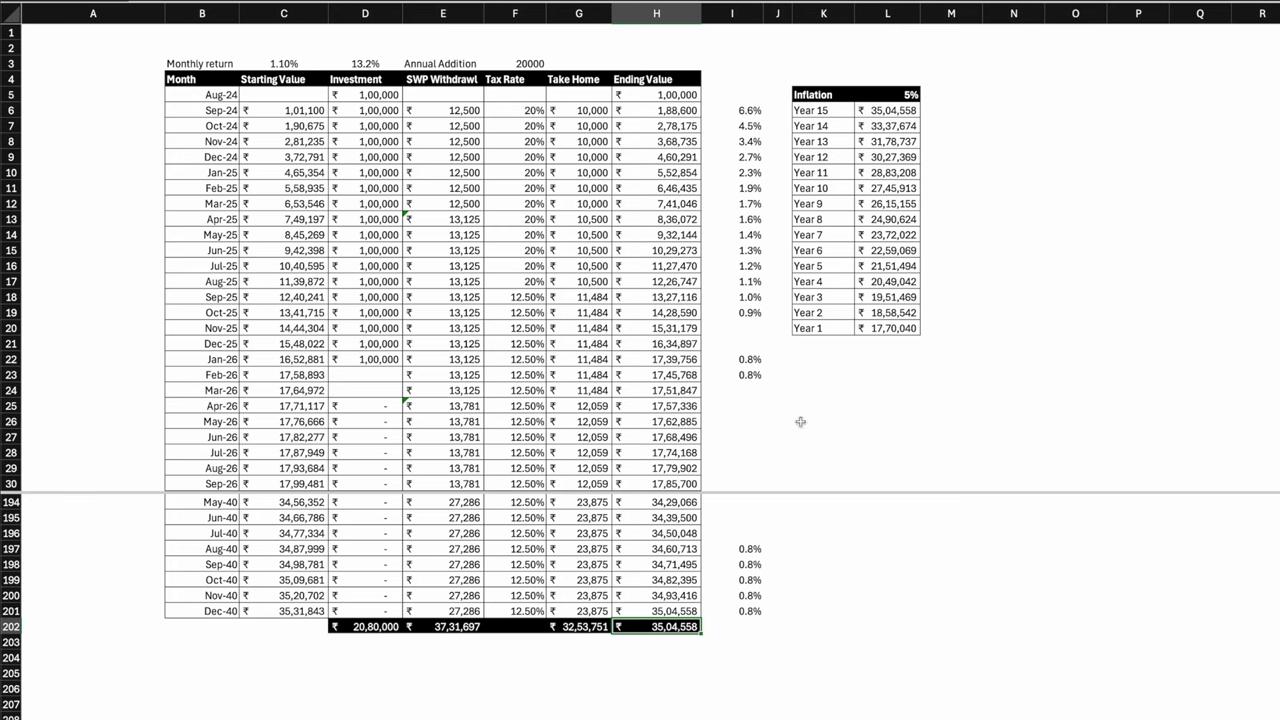
click(585, 112)
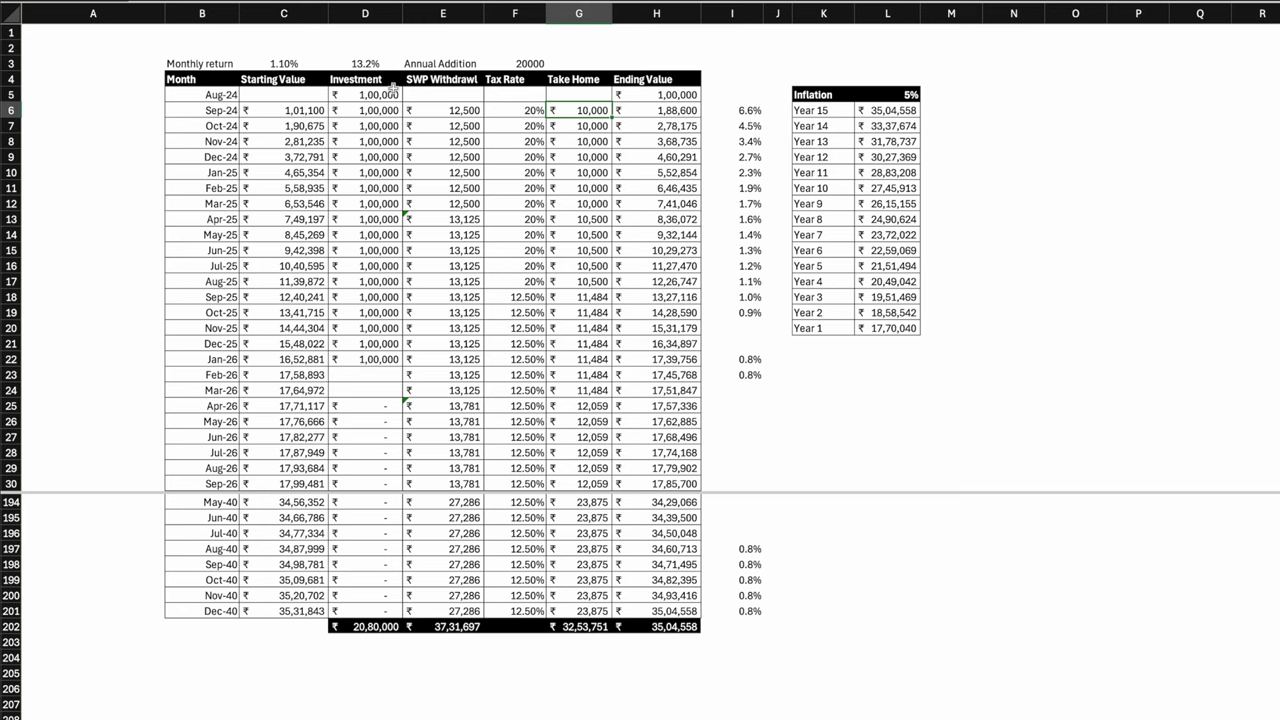
key(Left)
key(Left)
key(Down)
key(Down)
key(Down)
key(Down)
key(Down)
key(Down)
key(Down)
key(Down)
key(Down)
key(Down)
key(Down)
key(Down)
key(Down)
key(Down)
Try an SWP withdrawal of 50,000 for Oct-24, check its Ending Value, and undo the change.
click(12, 126)
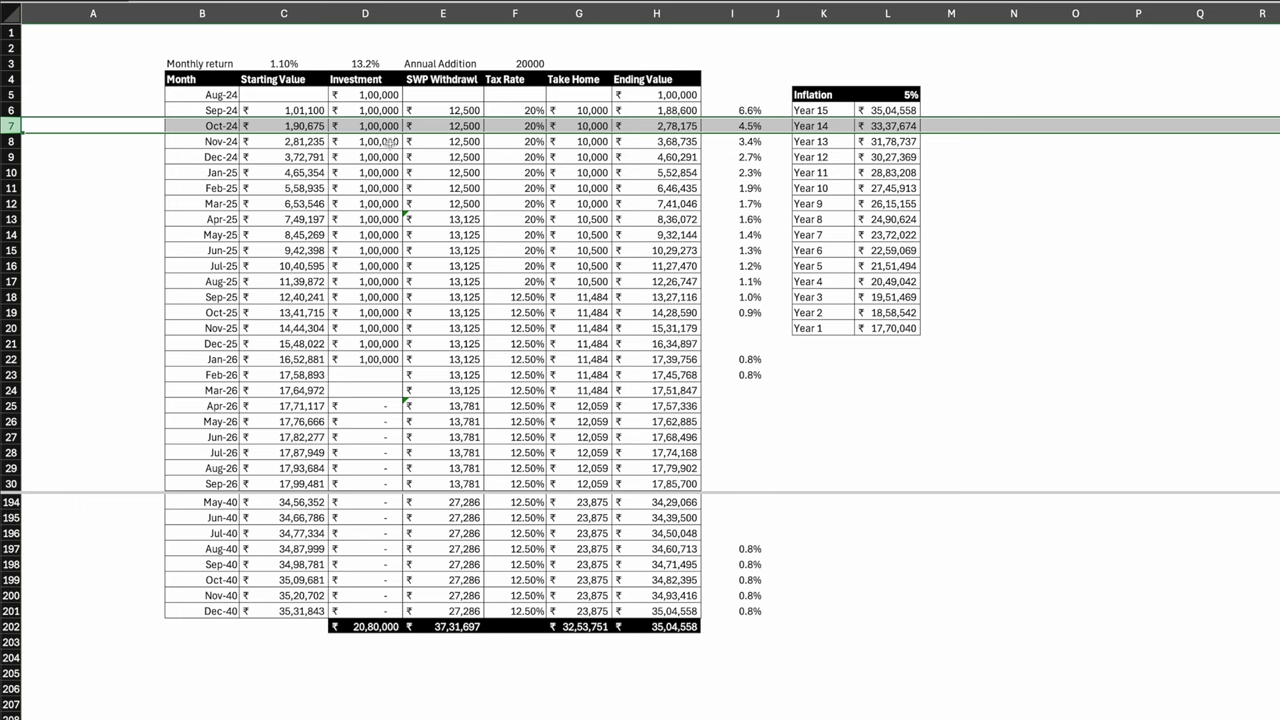
click(446, 124)
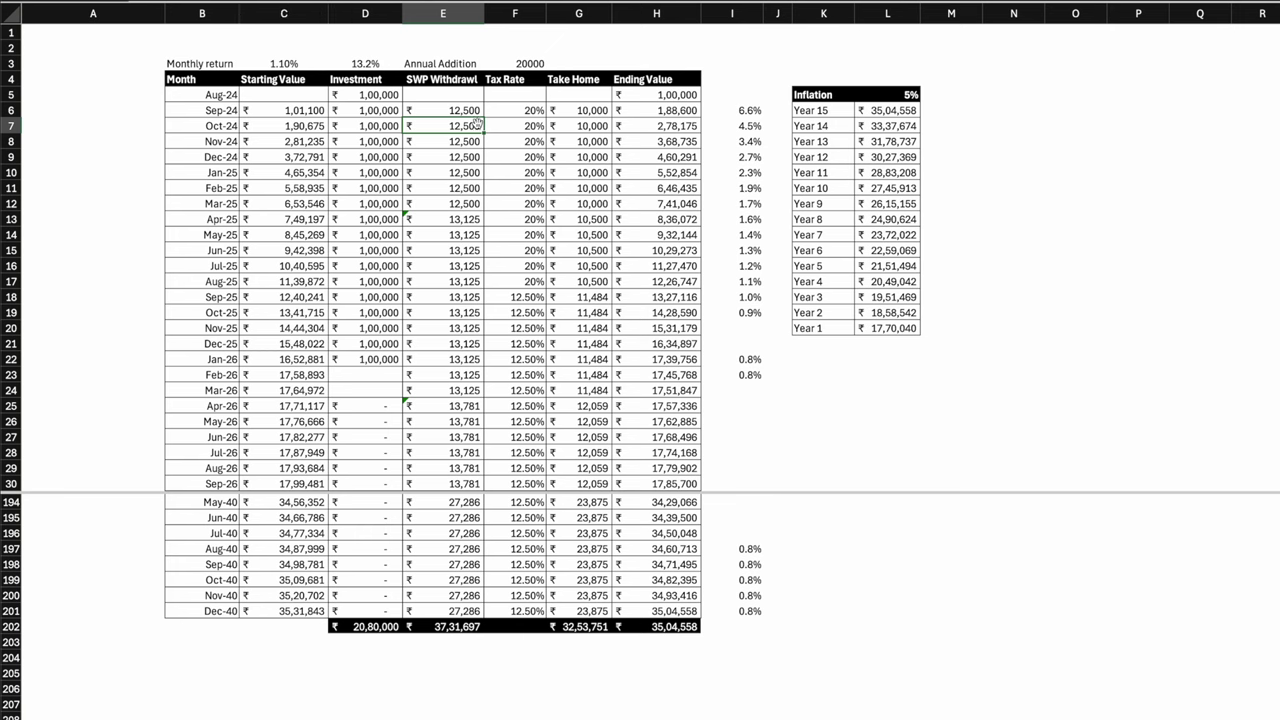
text(50000)
key(ctrl+Return)
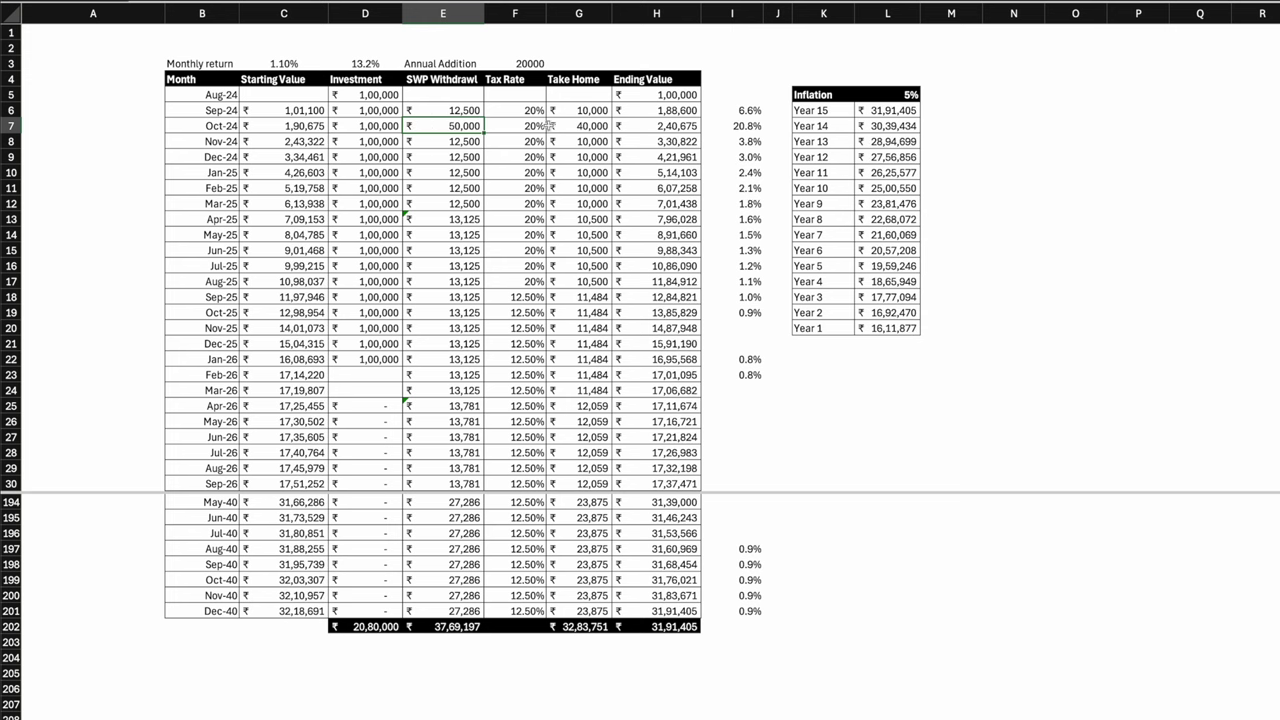
click(665, 126)
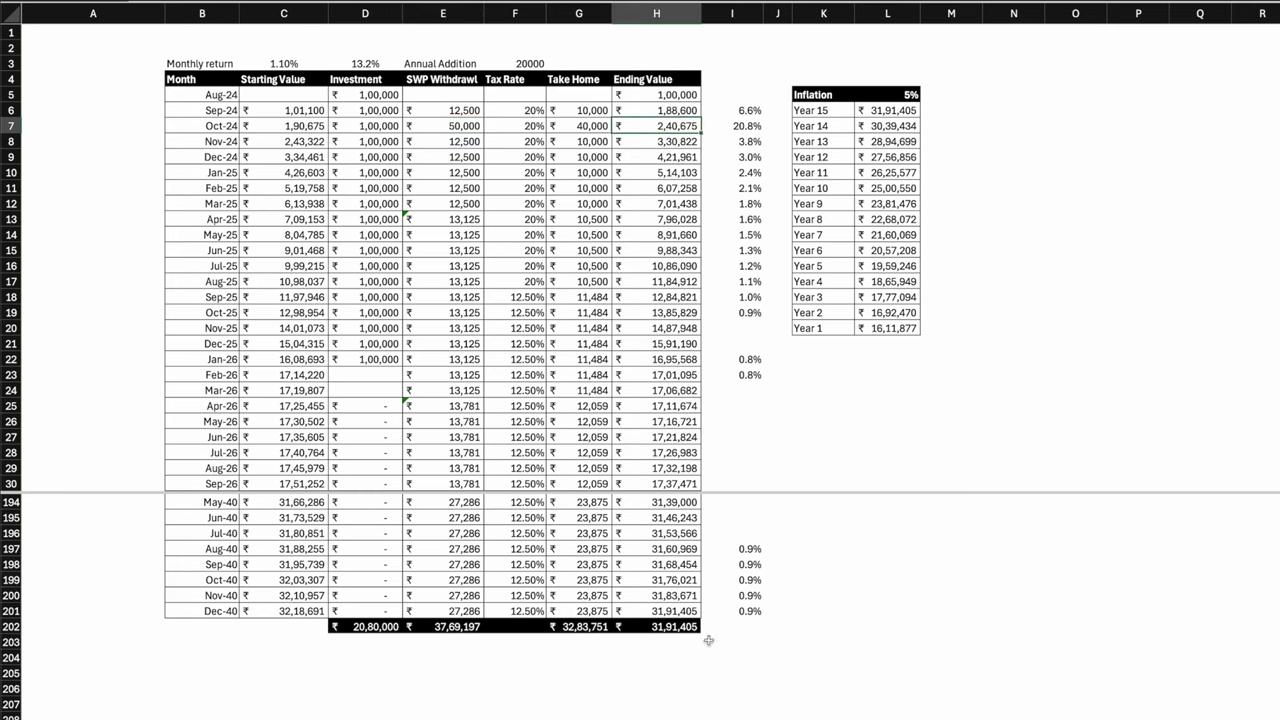
key(ctrl+z)
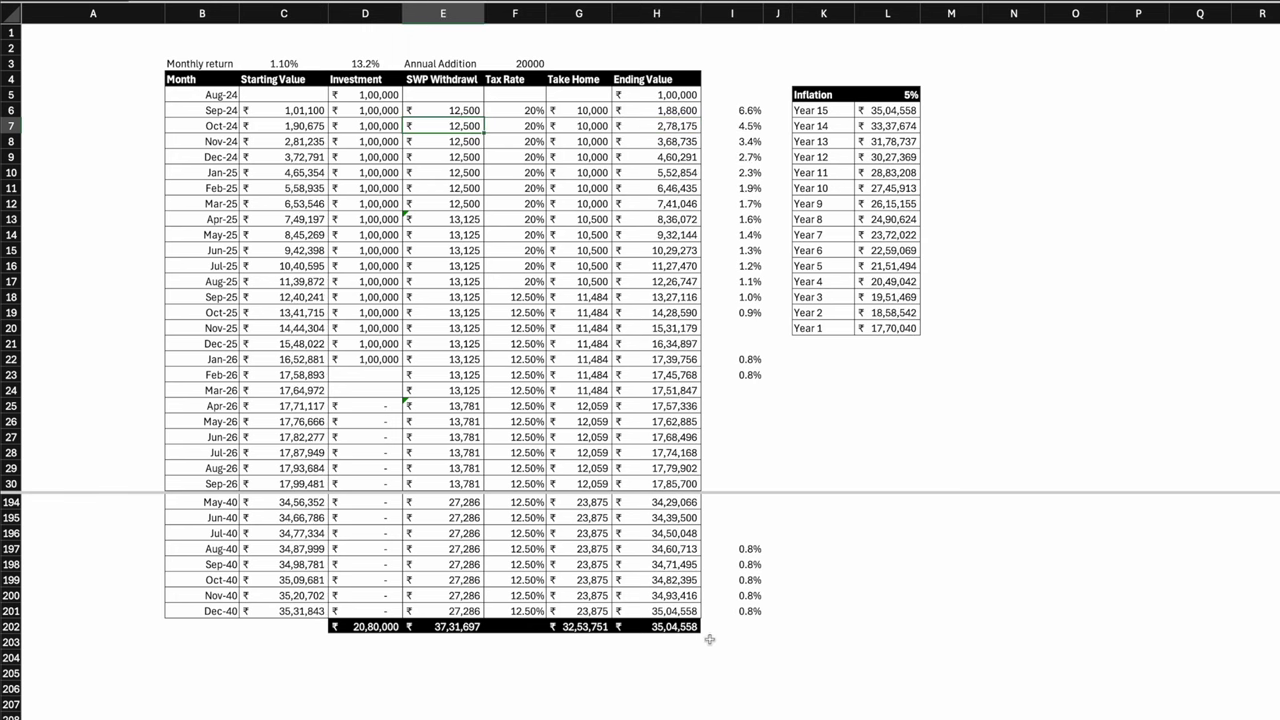
Note 35L below the Ending Value total and set the SWP withdrawals to 50,000 for Oct-24 and 40,000 for Nov-24.
click(685, 632)
click(687, 657)
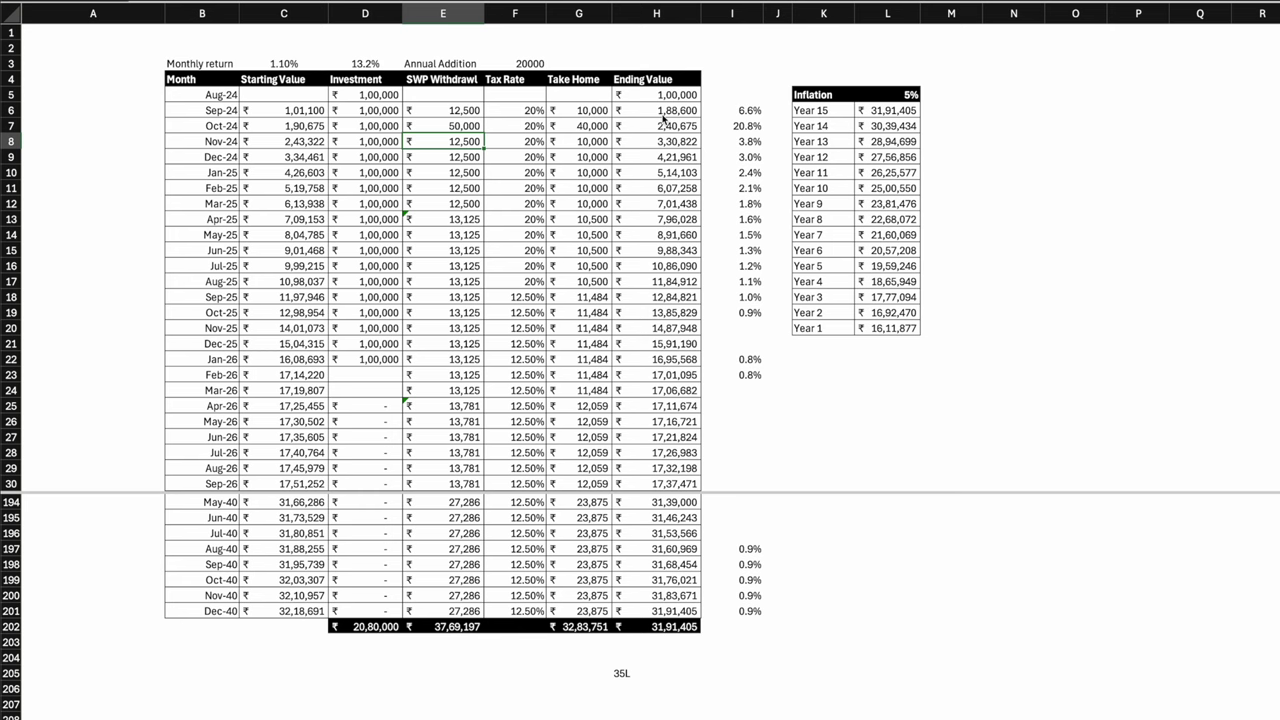
text(40)
key(Return)
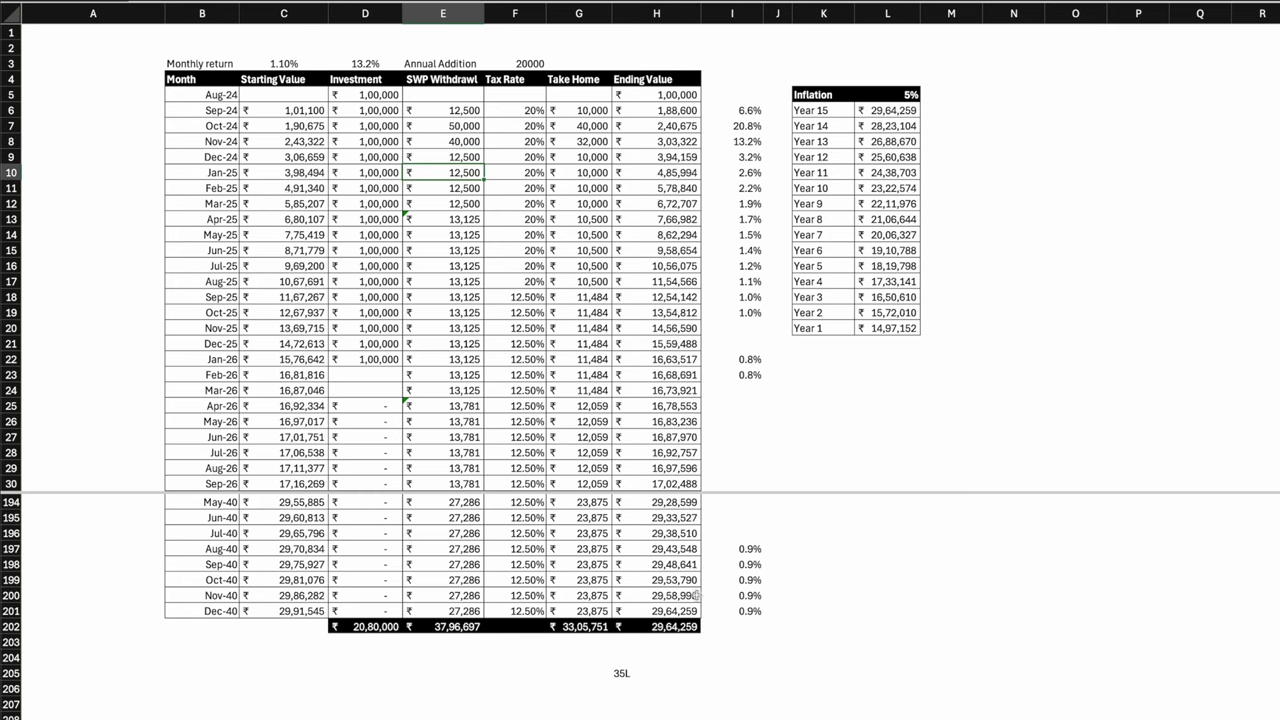
click(668, 628)
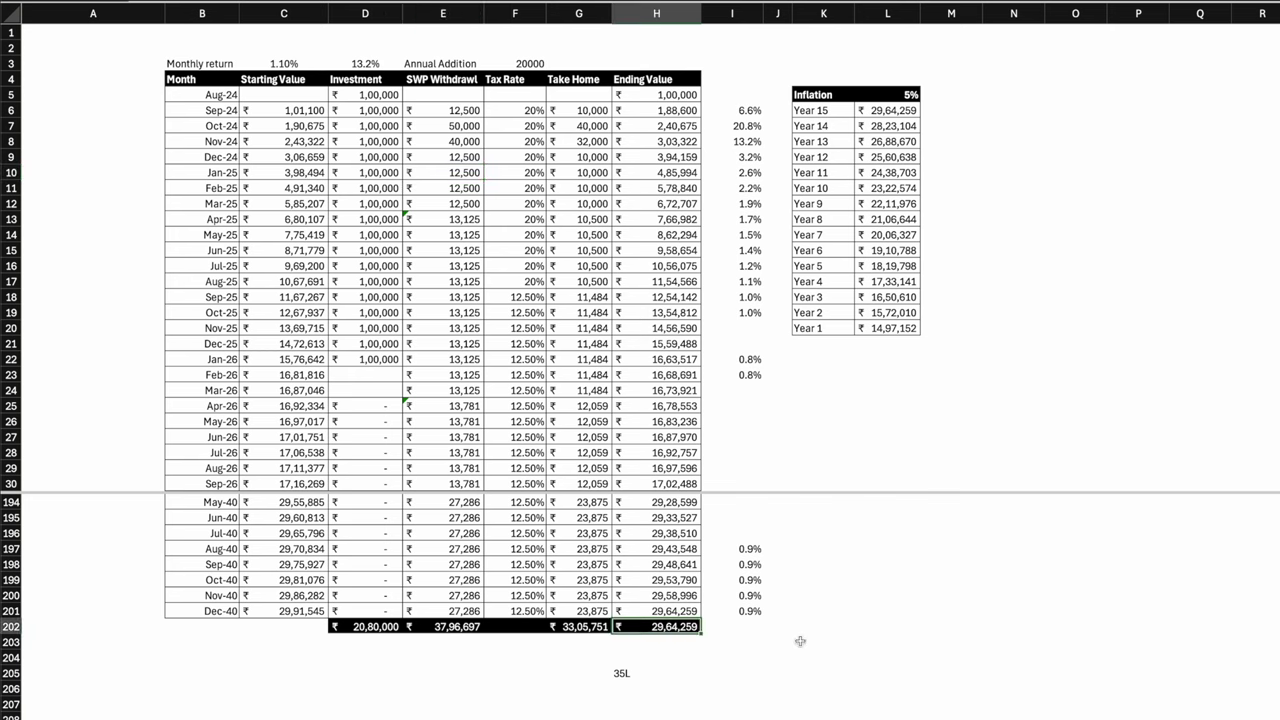
click(632, 676)
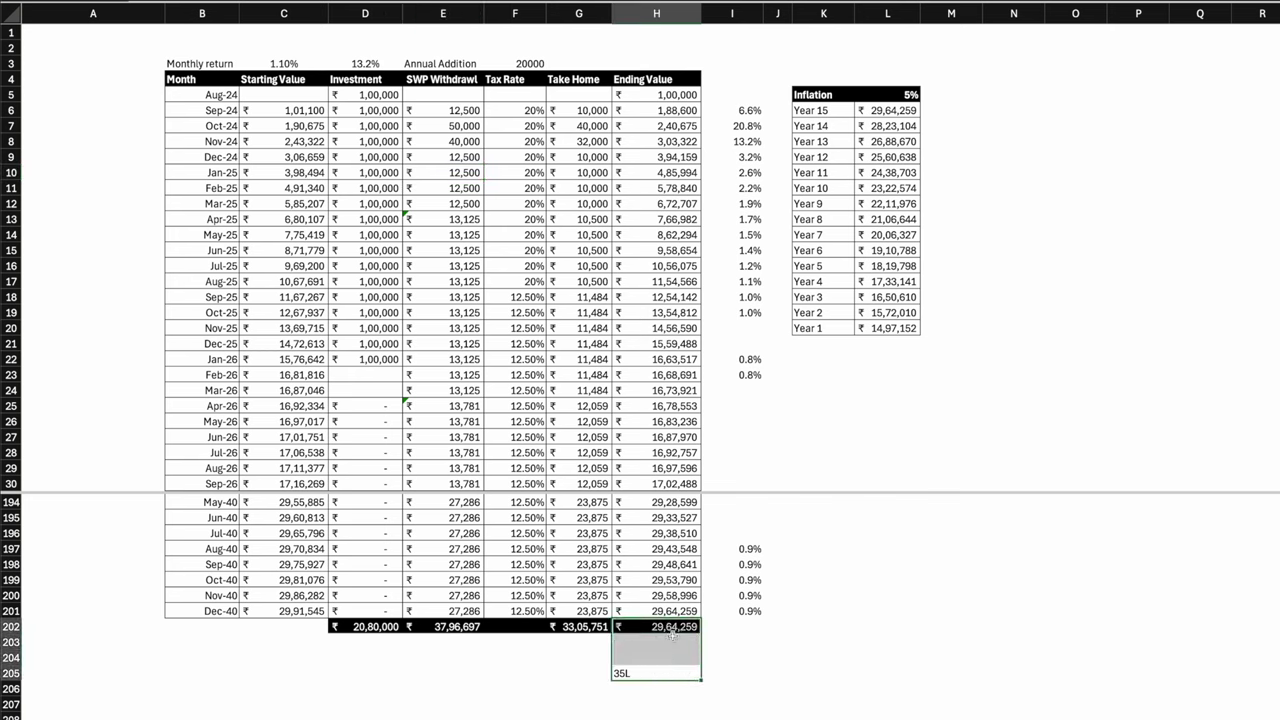
click(672, 627)
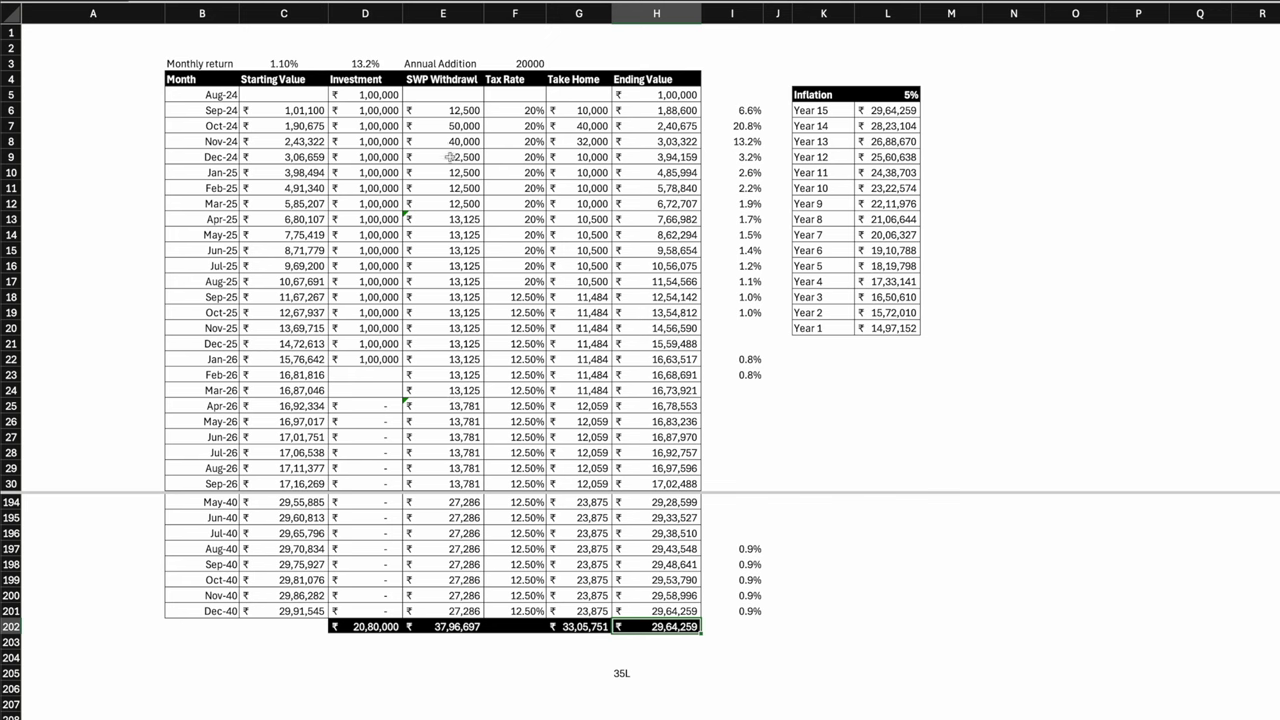
Fill the Oct-24 and Nov-24 SWP withdrawal cells with red.
drag(448, 122, 446, 137)
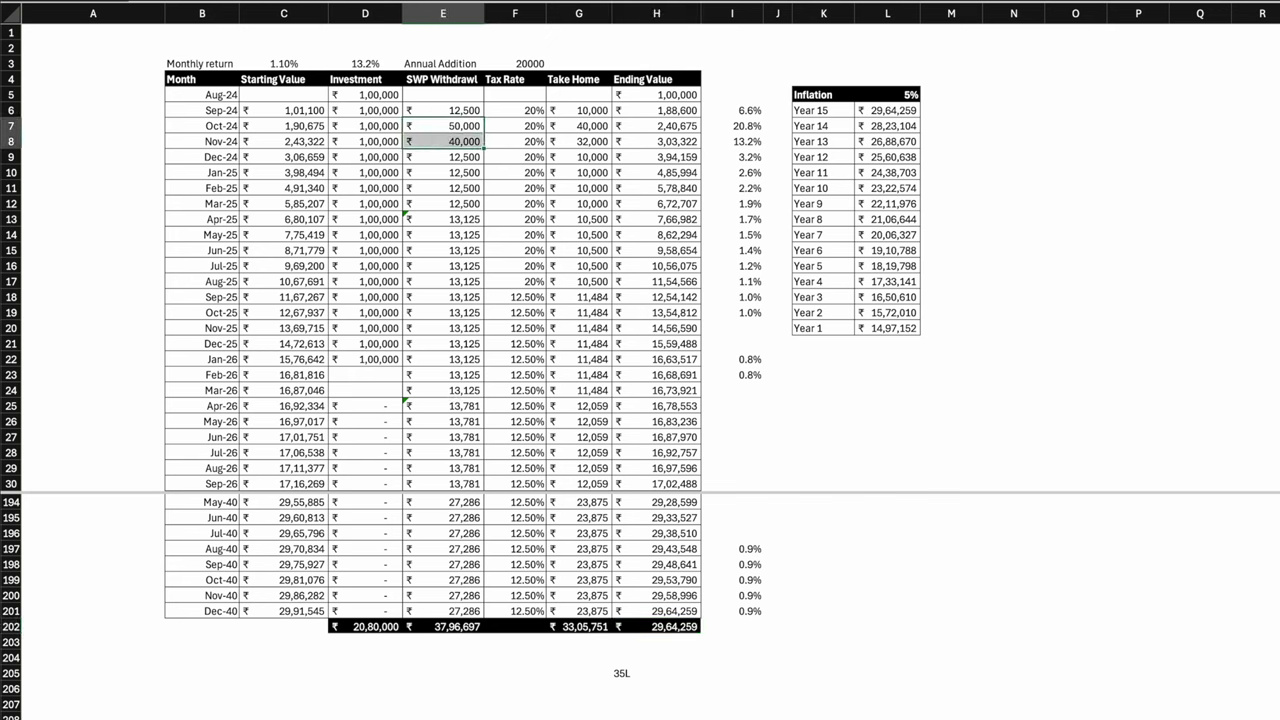
click(257, 2)
click(256, 116)
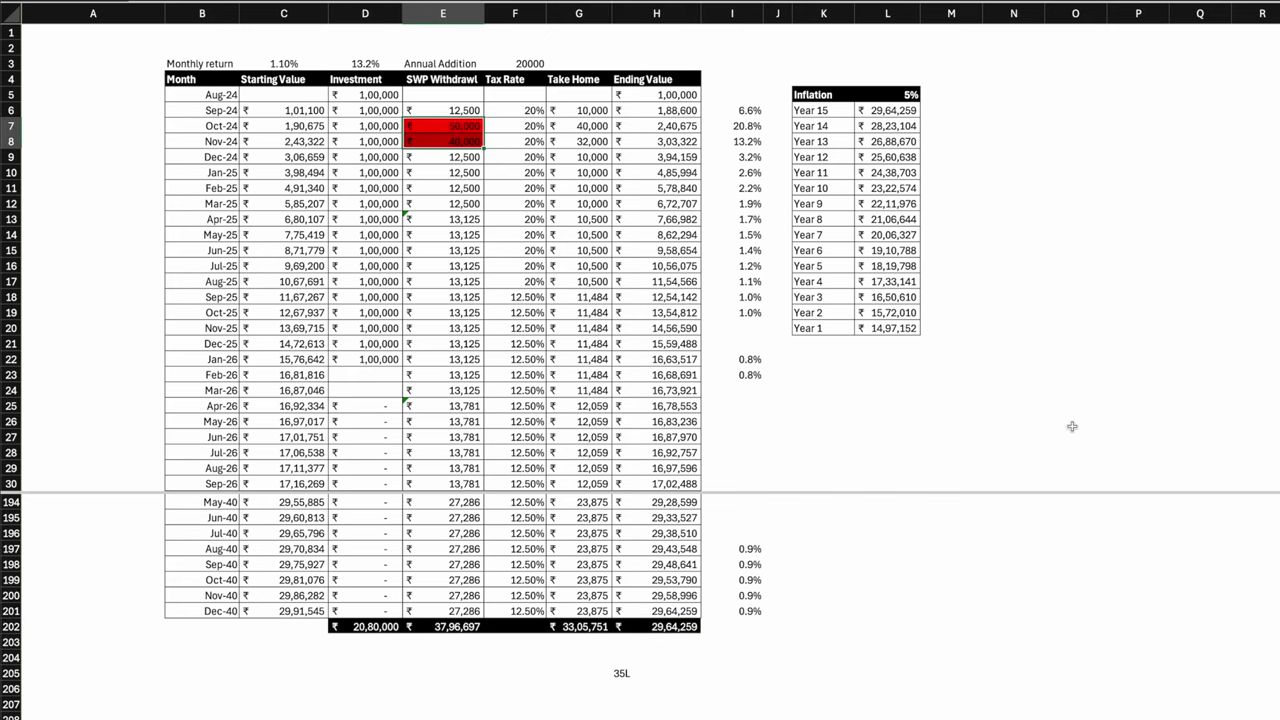
Set the Feb-25 to May-25 investments to 1,10,000 and compare the Ending Value total with the 35L note.
click(389, 190)
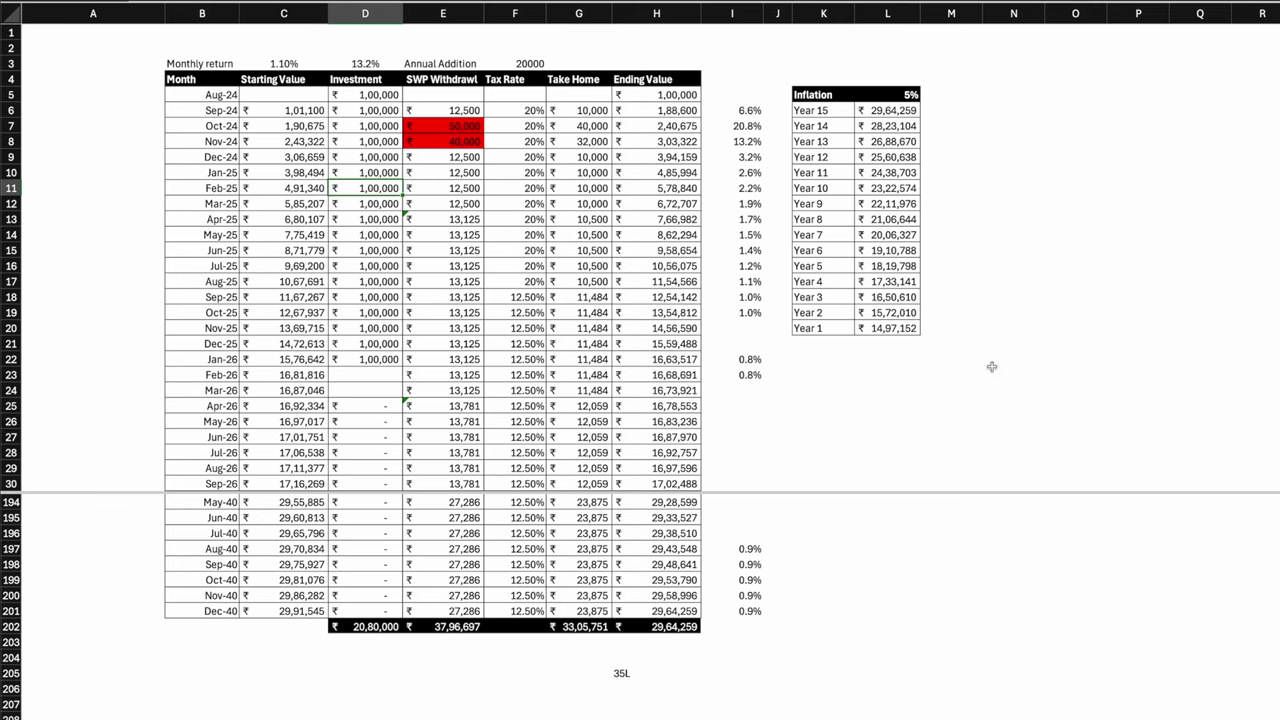
key(ctrl+z)
click(668, 627)
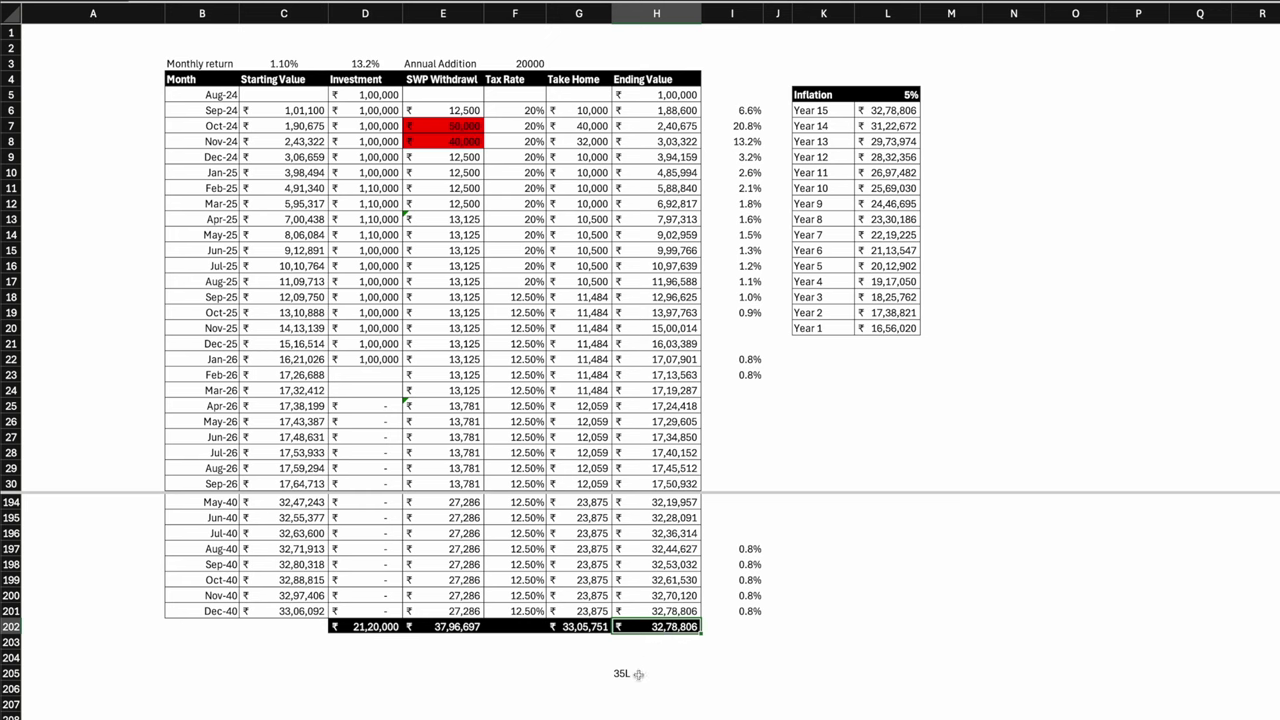
drag(638, 672, 648, 630)
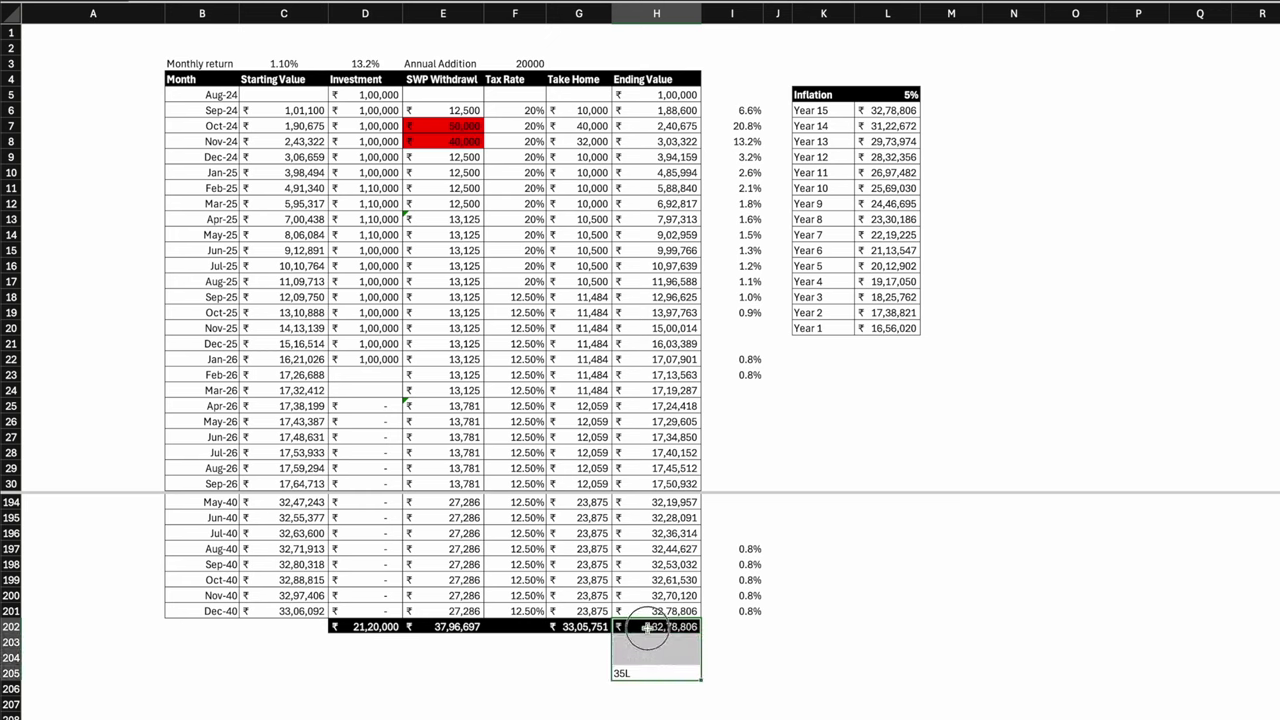
Set the investments to 1,50,000 for Dec-24 and 1,10,000 for Jan-25, and recheck the Ending Value total.
click(393, 154)
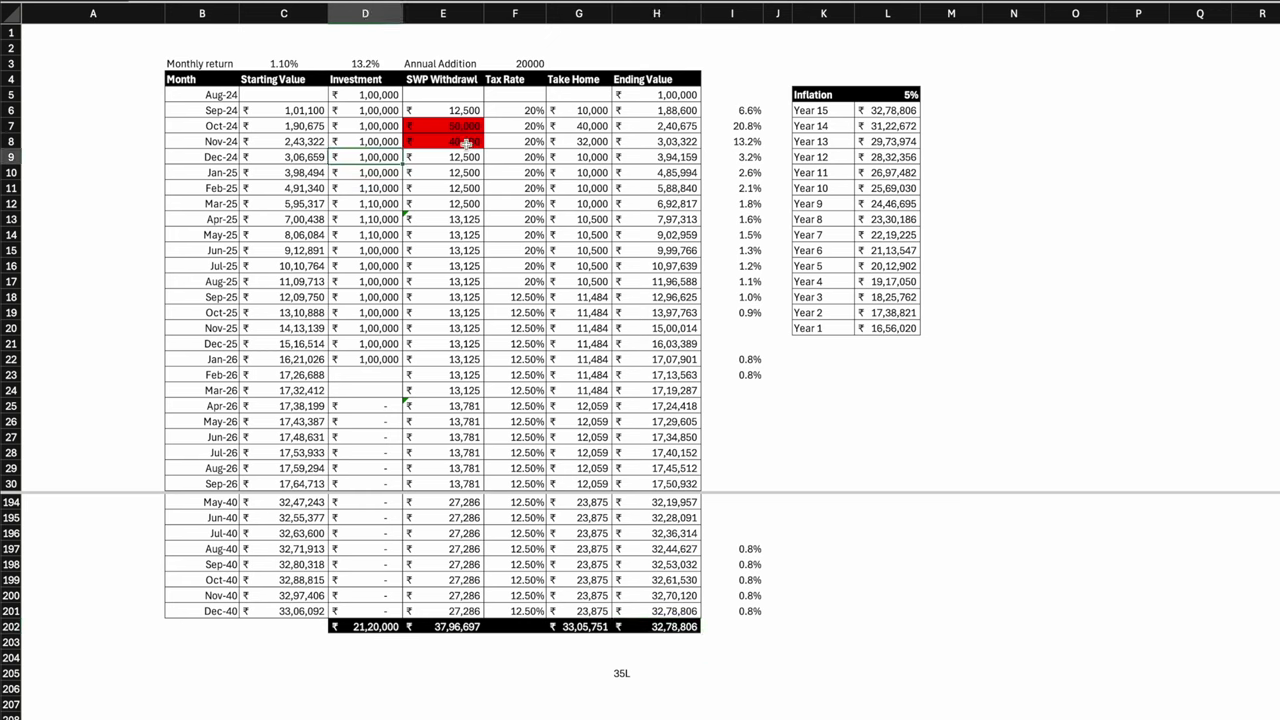
text(15)
key(Return)
key(Return)
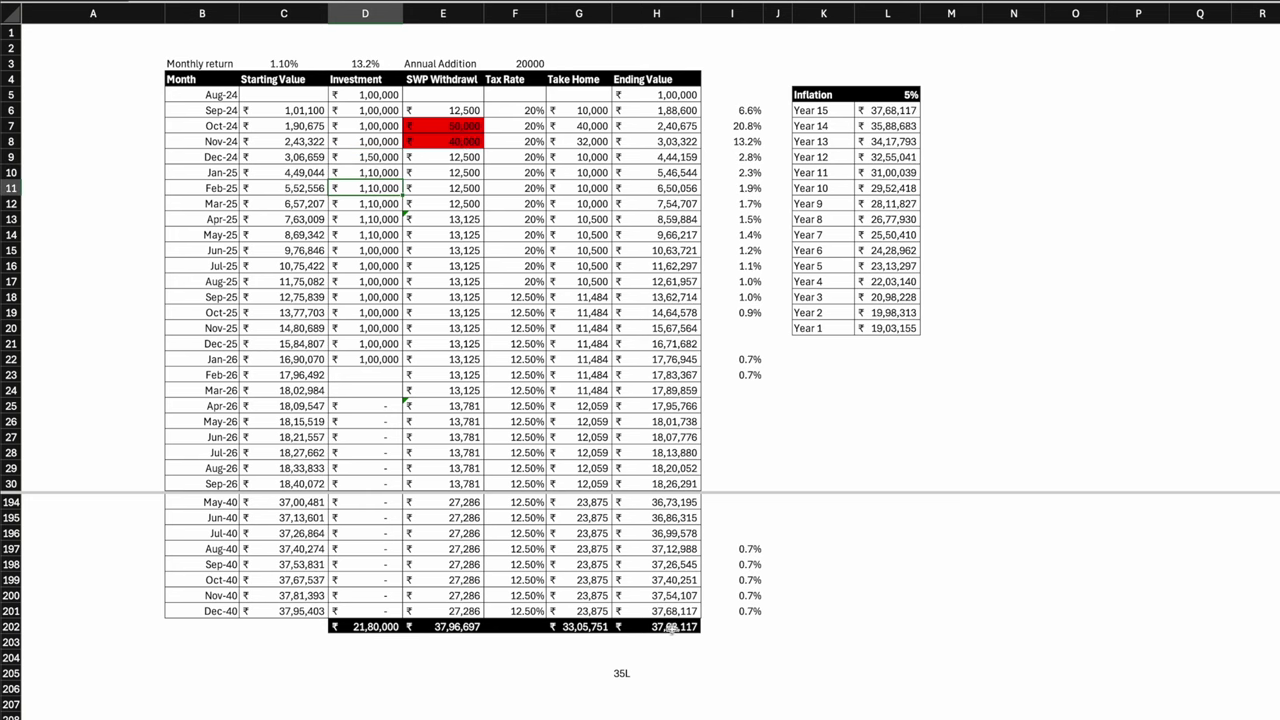
drag(674, 668, 663, 629)
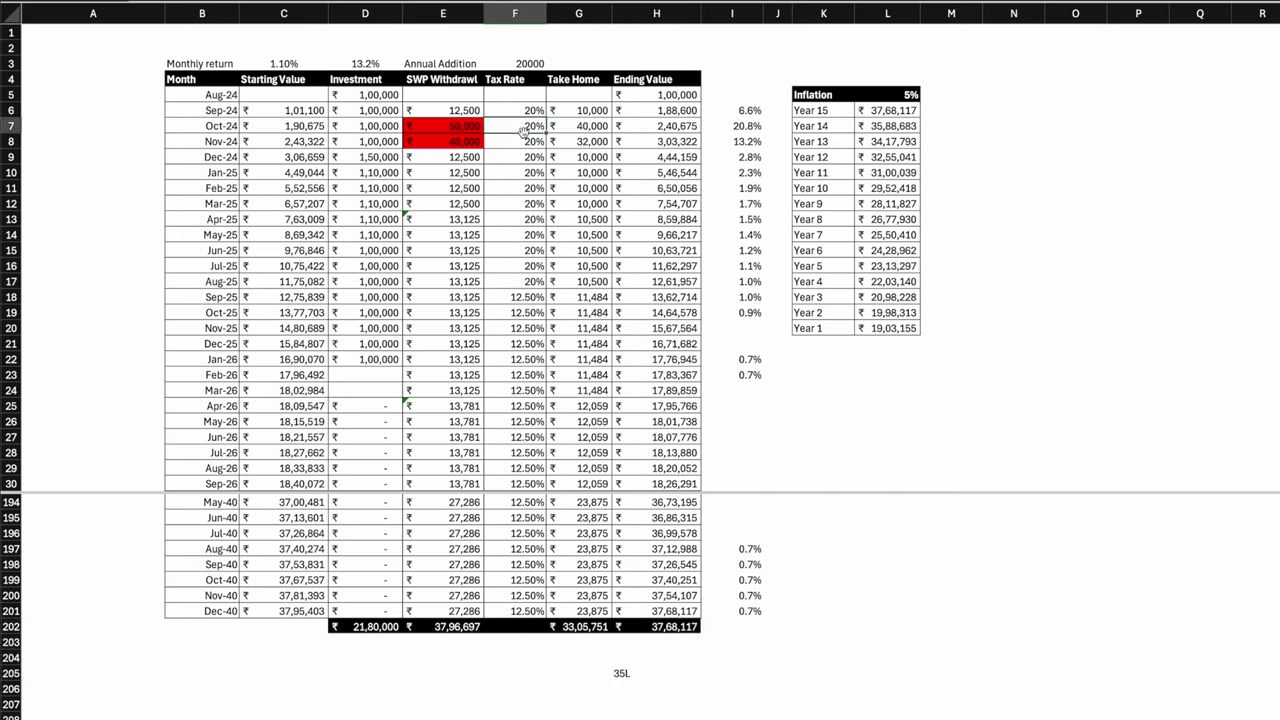
drag(455, 128, 457, 139)
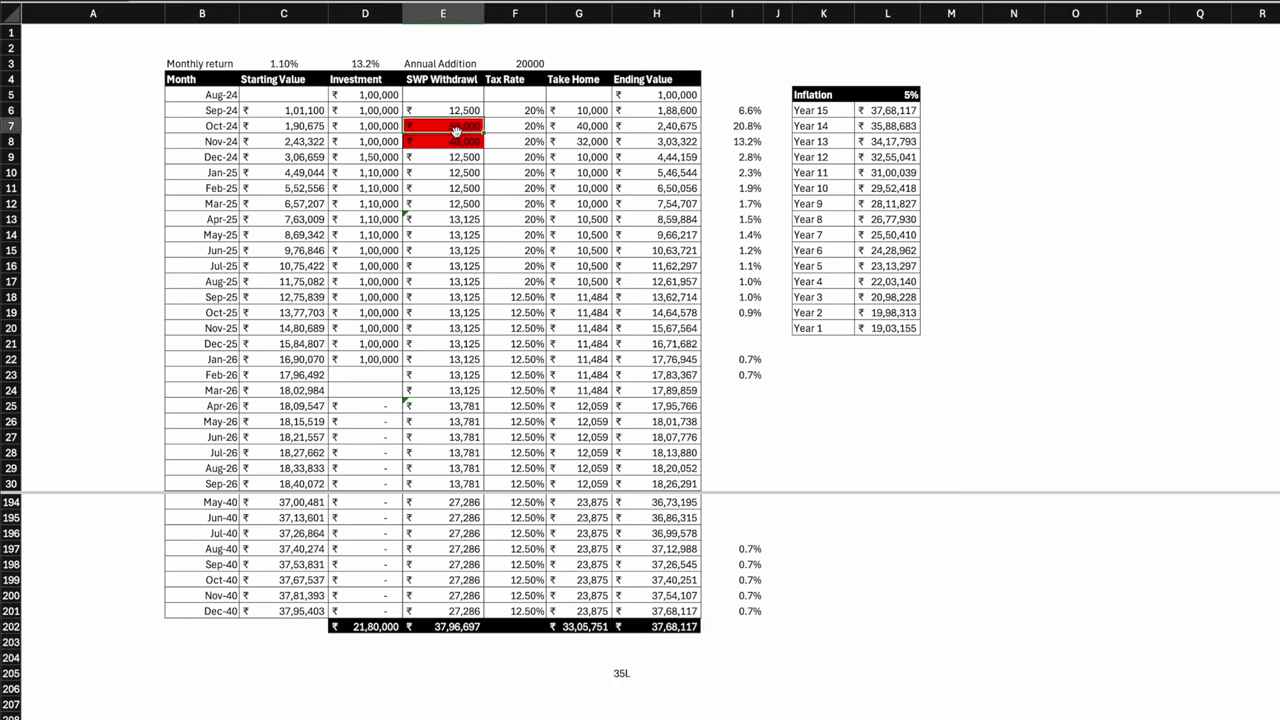
click(682, 626)
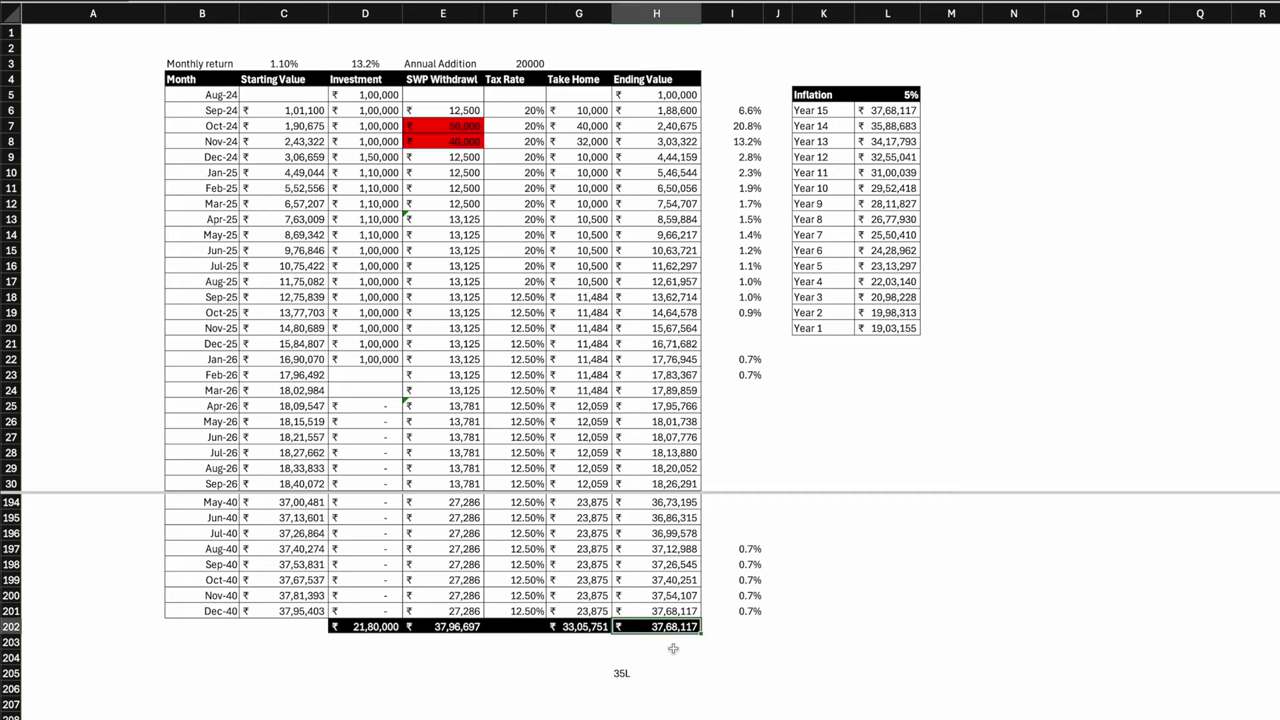
Set the Aug-24 starting investment to 10,00,000.
click(378, 93)
mouse_move(370, 91)
mouse_down()
mouse_move(375, 362)
mouse_move(380, 94)
mouse_up()
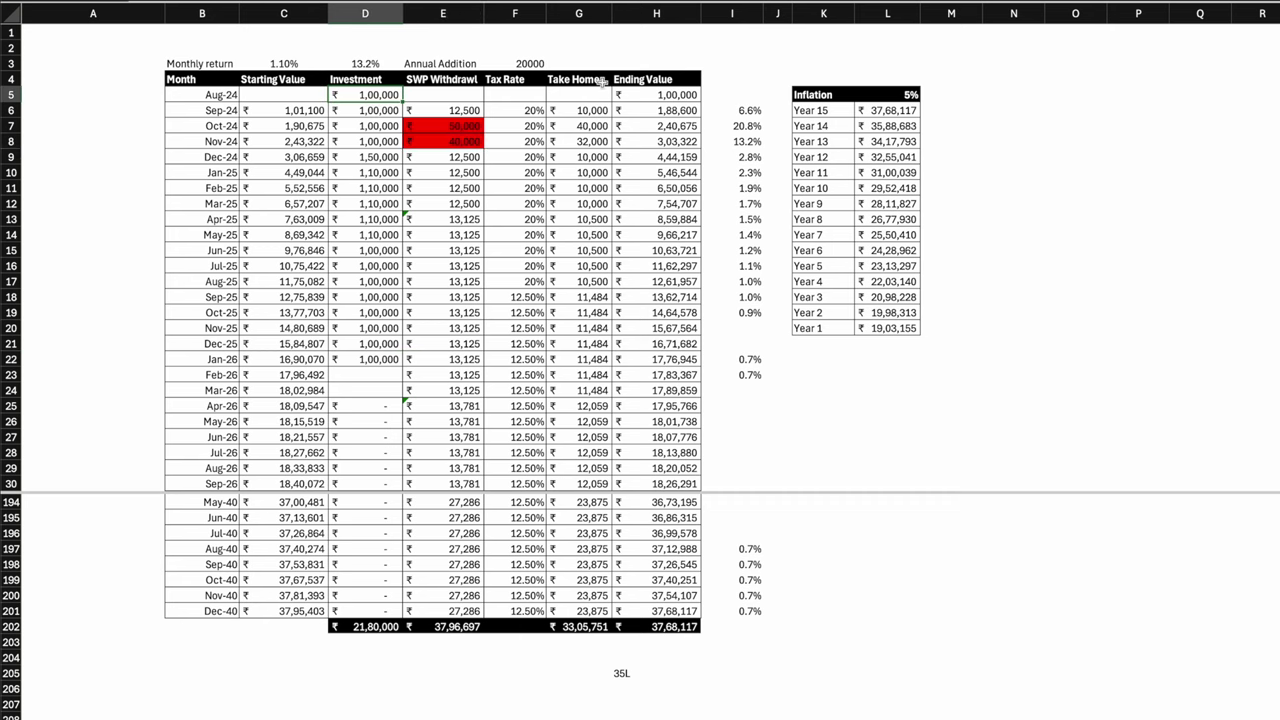
text(10)
key(Return)
Copy the Sep-24 SWP withdrawal of 12,500 over the Oct-24 and Nov-24 withdrawals.
key(Right)
key(ctrl+c)
key(Down)
key(shift+Down)
key(ctrl+v)
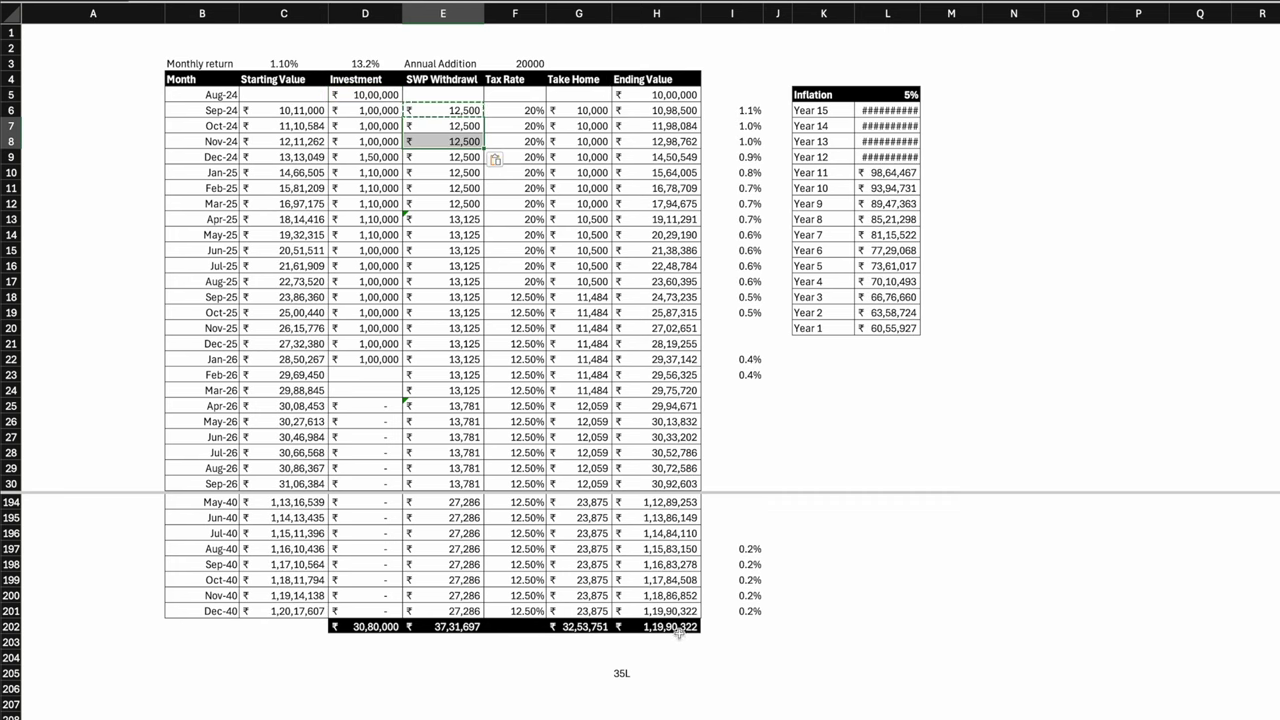
Note 1.19 Cr beside the 35L note, below the table's total row.
click(738, 667)
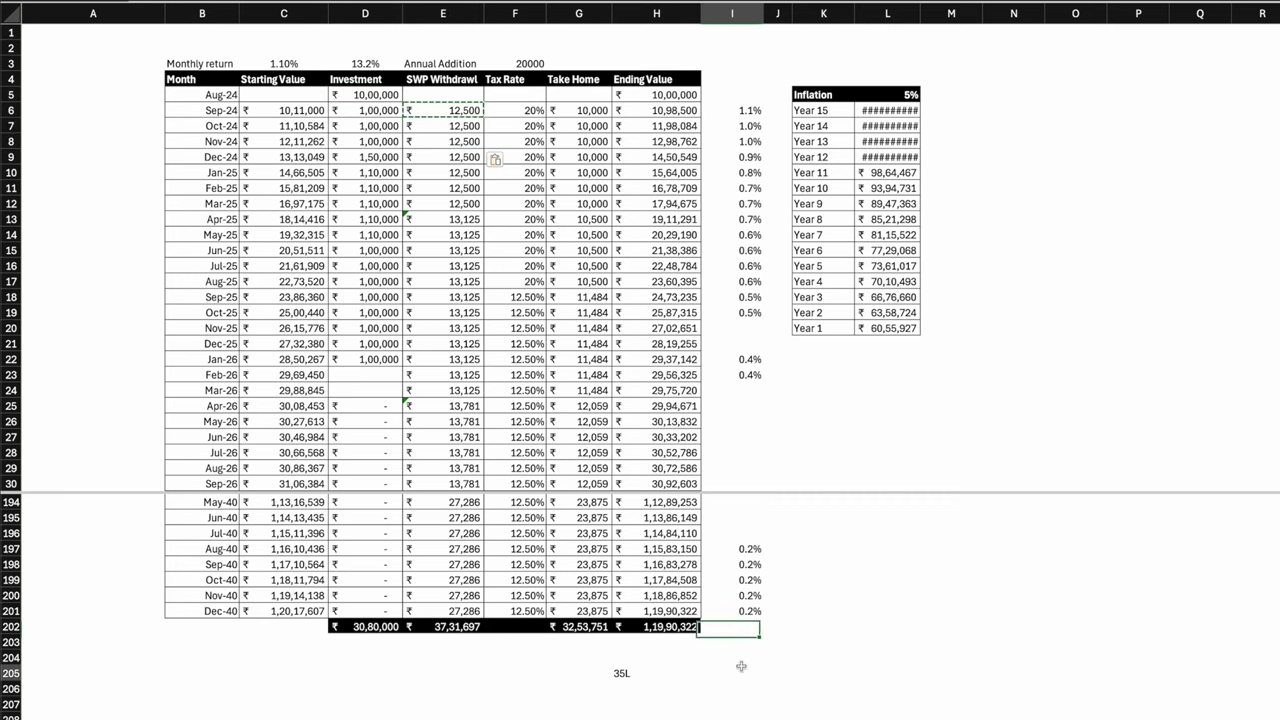
text(1.19 Cr)
key(Return)
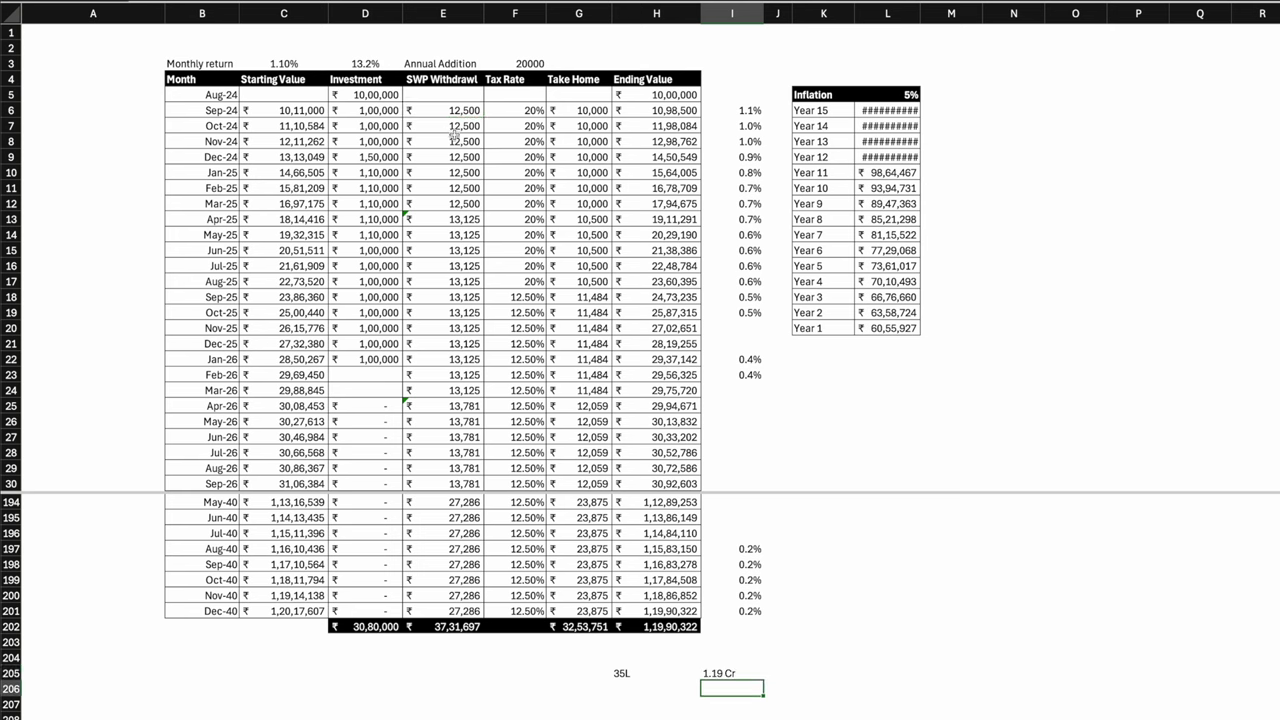
Set the SWP withdrawals to 2,10,000 for Oct-24 and 2,00,000 for Nov-24.
click(453, 130)
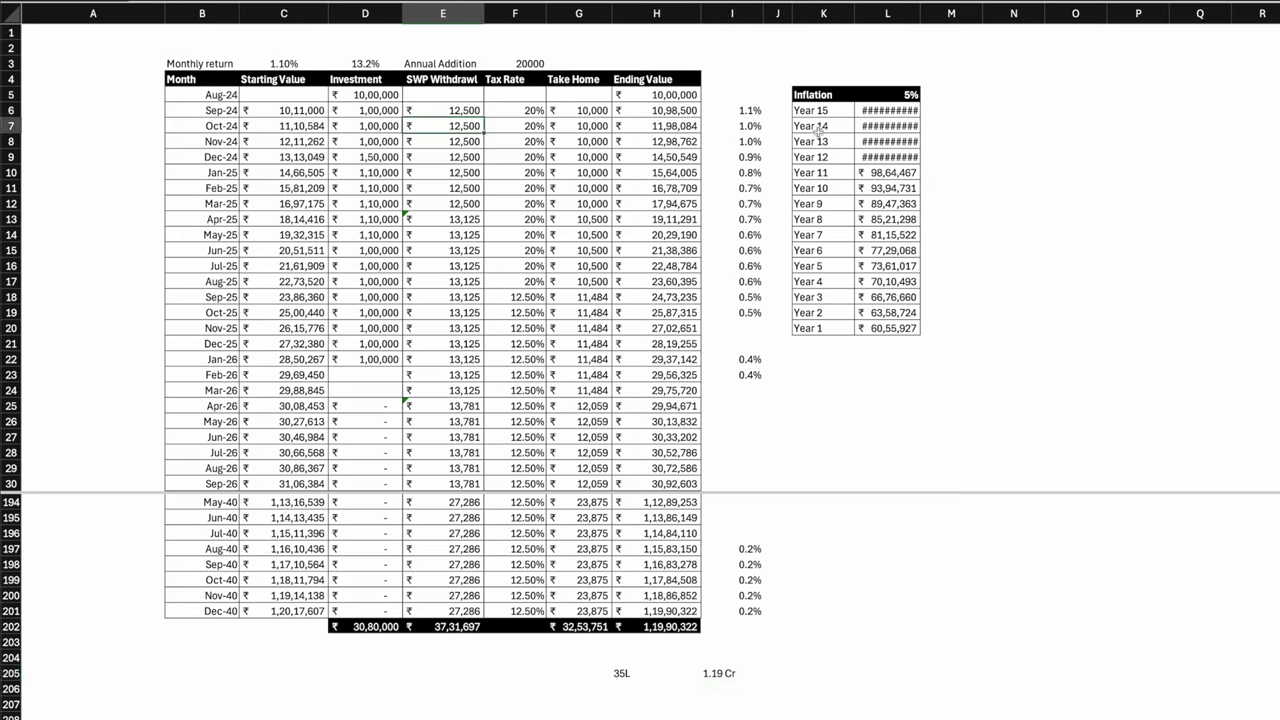
text(210000)
key(Return)
text(200000)
key(Return)
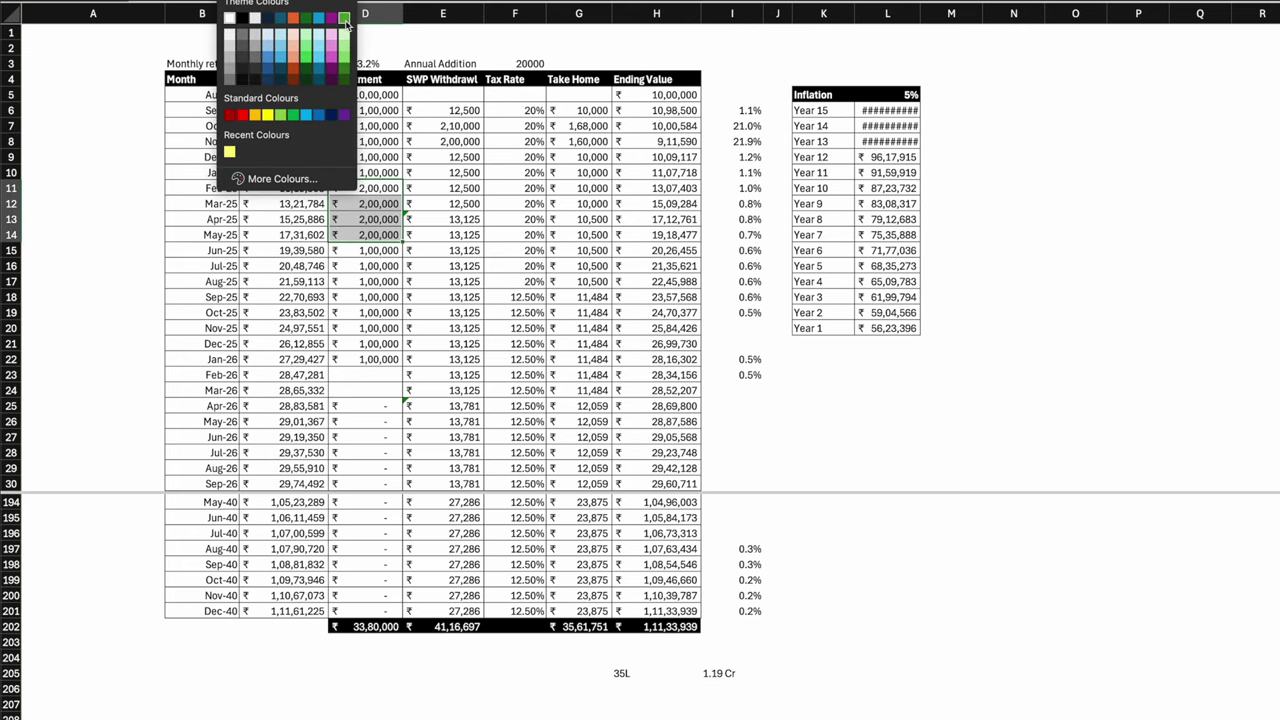
Fill the 2,00,000 investments from Feb-25 to May-25 with green and compare the Ending Value total with the 1.19 Cr note.
click(346, 22)
click(385, 250)
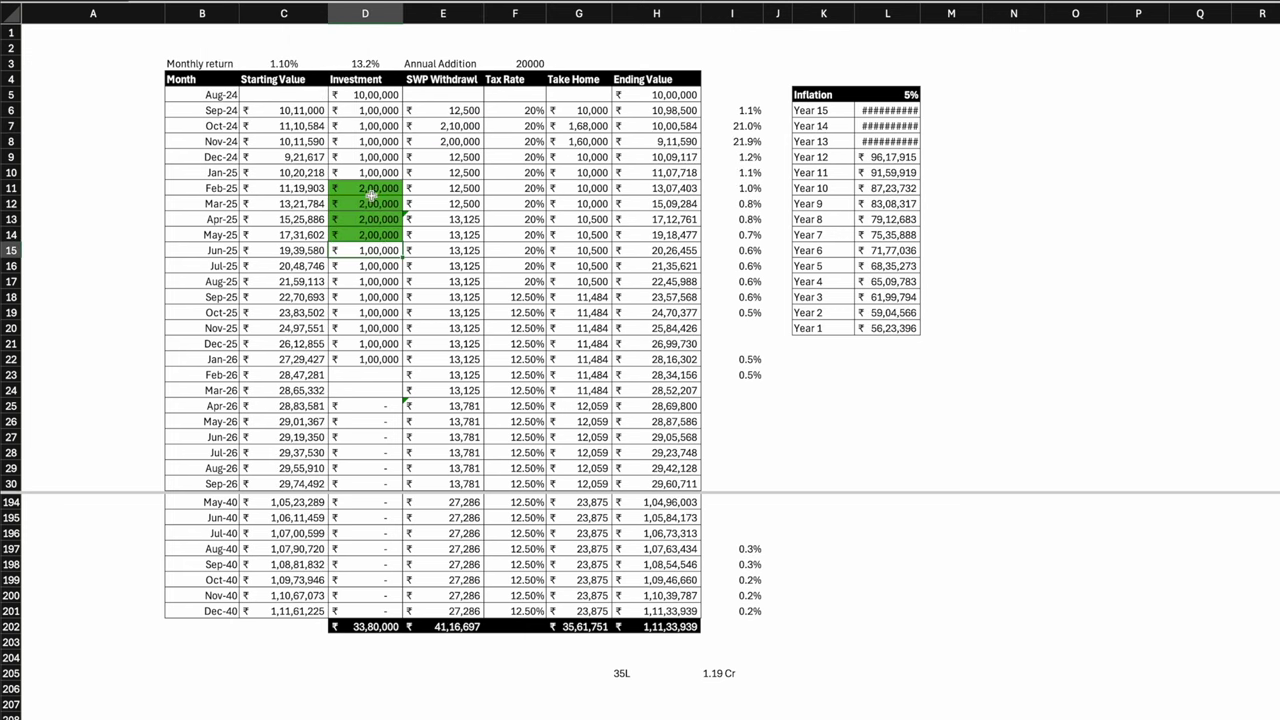
drag(371, 188, 372, 232)
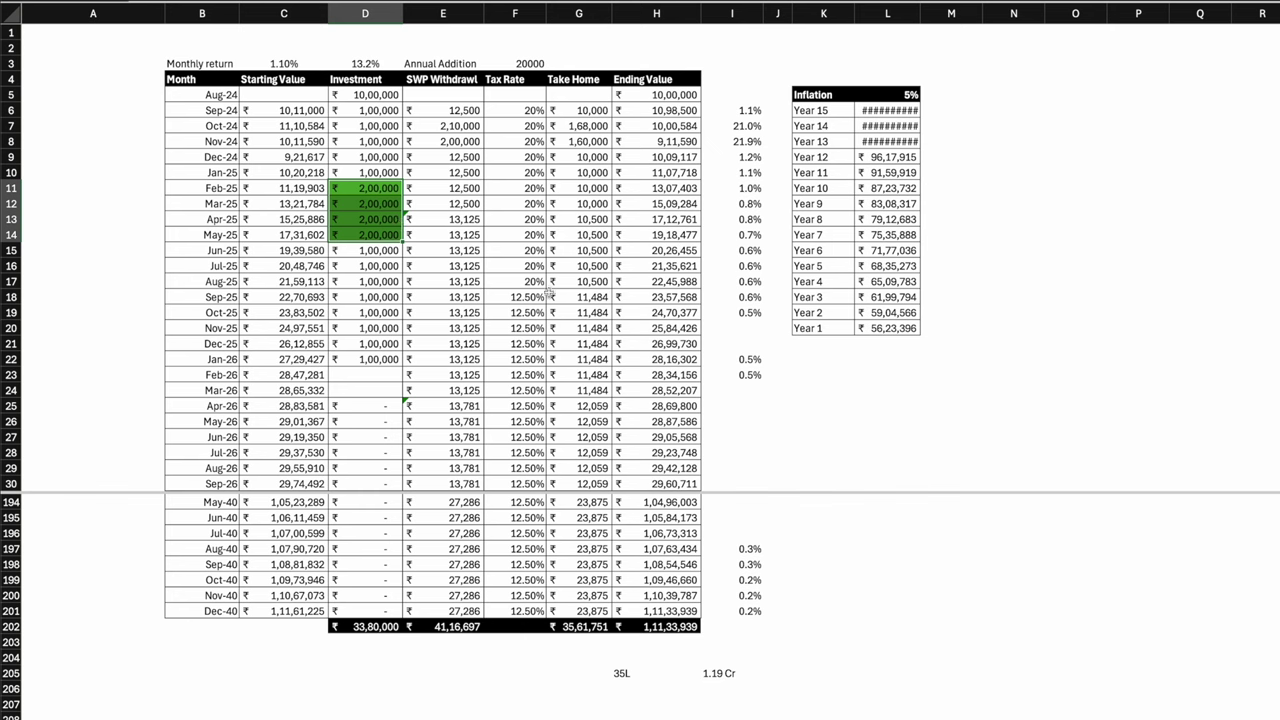
click(777, 626)
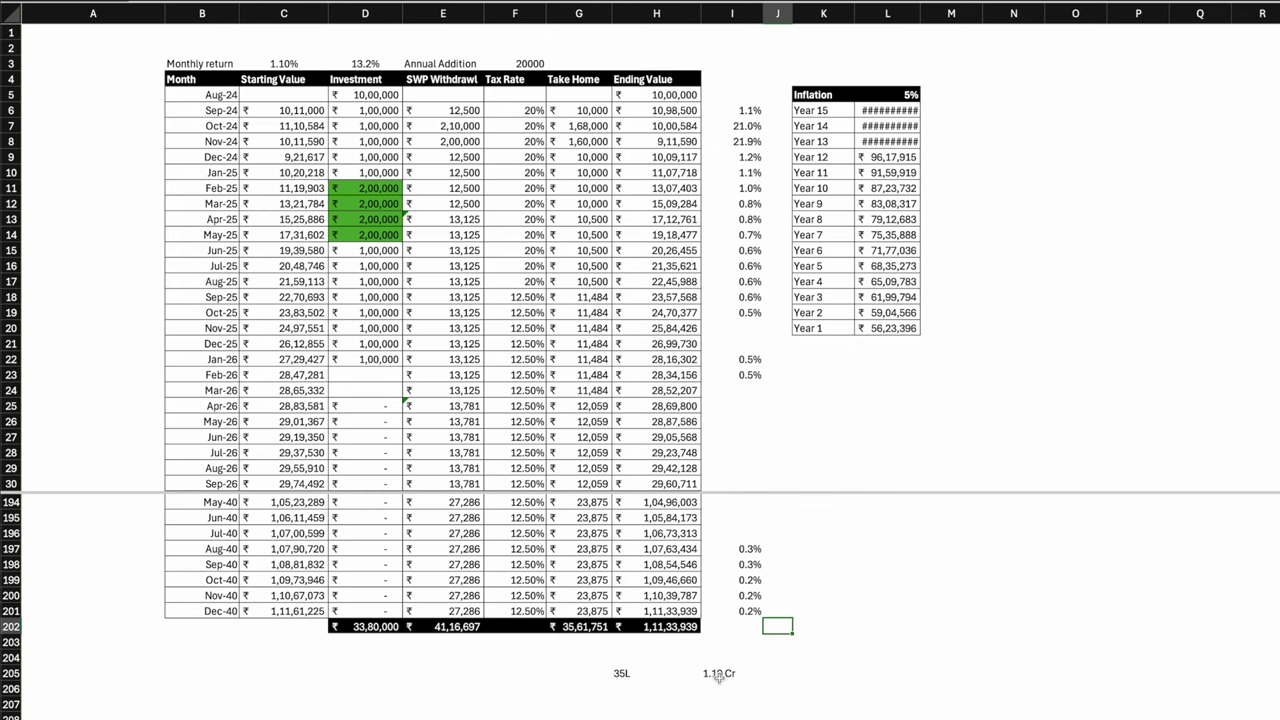
click(378, 96)
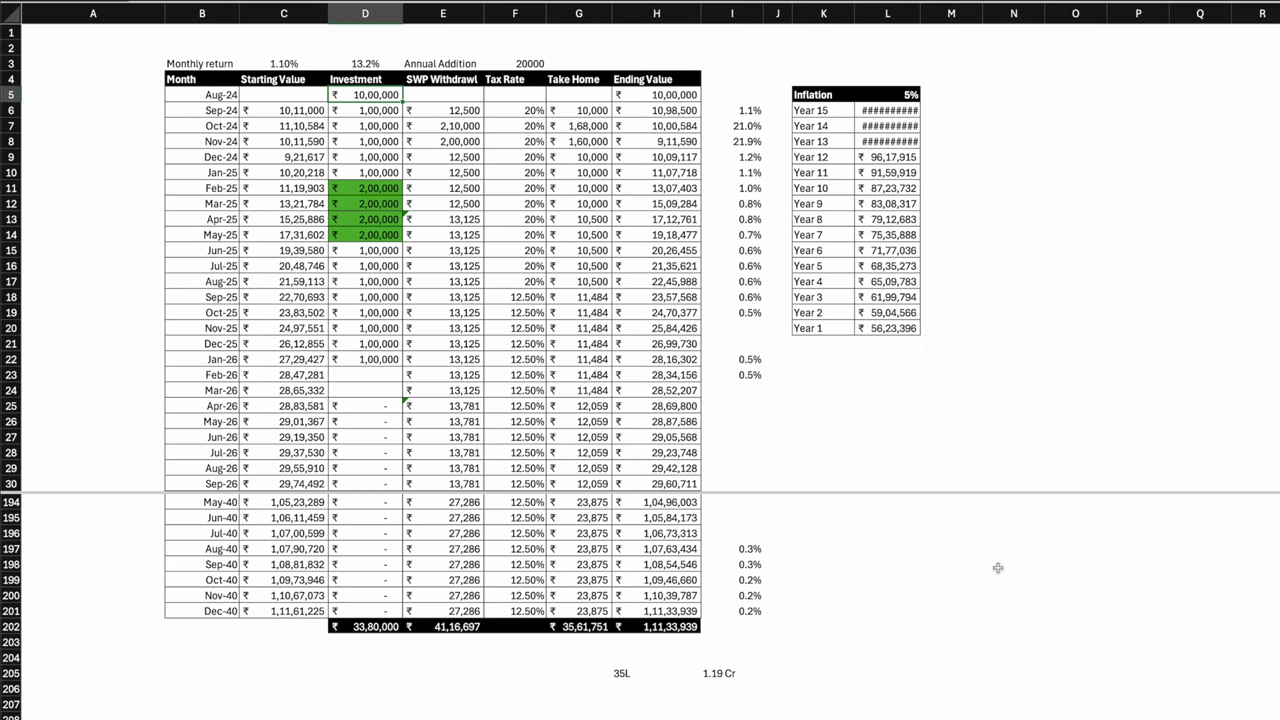
drag(375, 190, 398, 585)
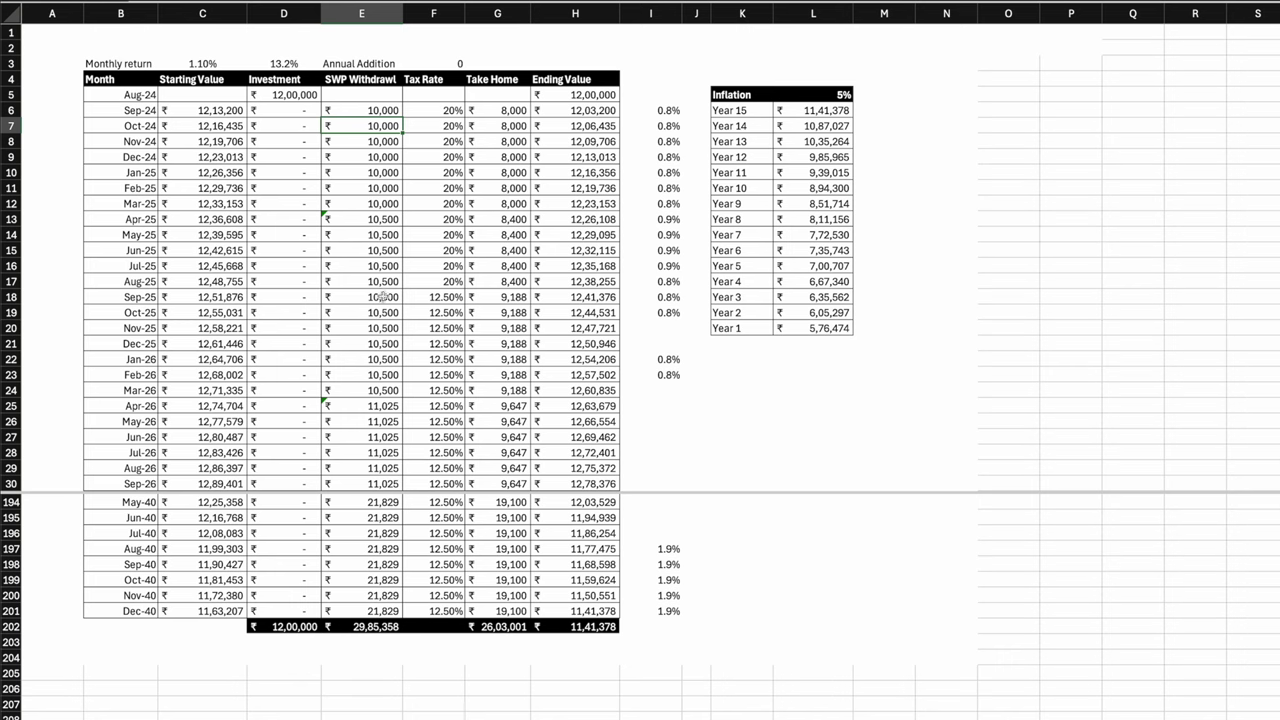
Note 11.4 below the Ending Value total as the baseline for the 12,00,000 starting investment.
click(281, 96)
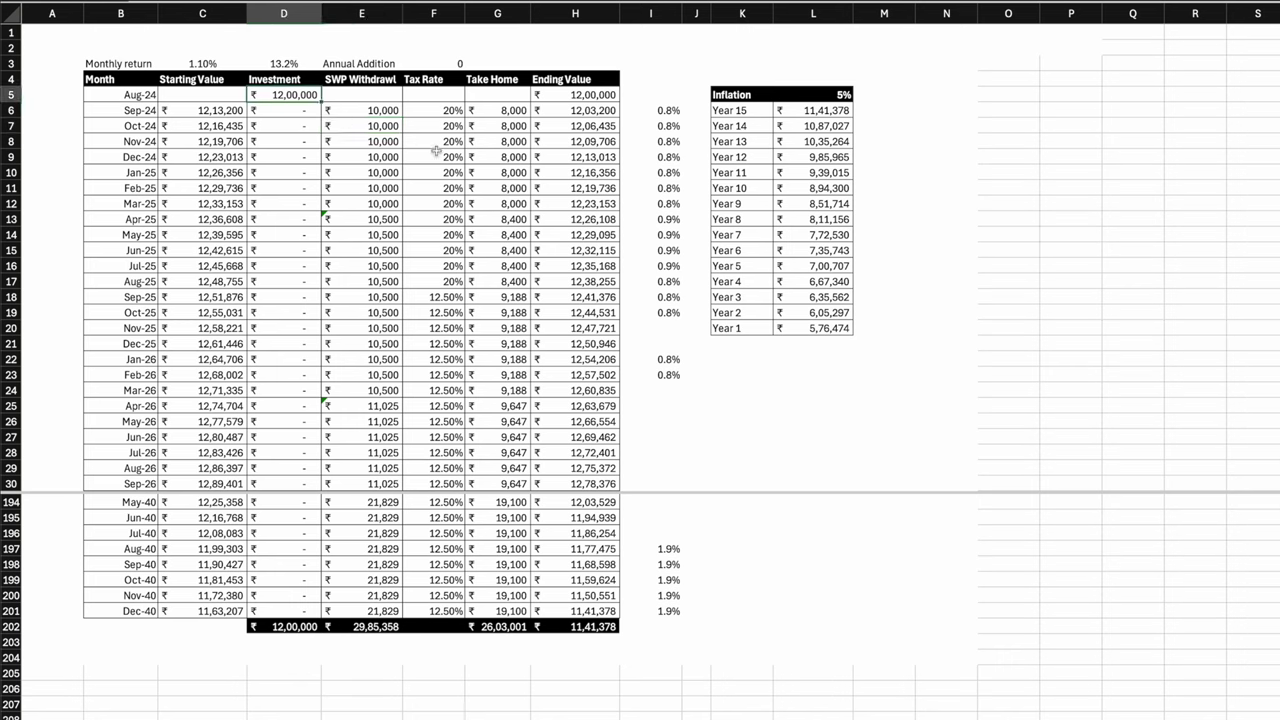
drag(362, 126, 364, 218)
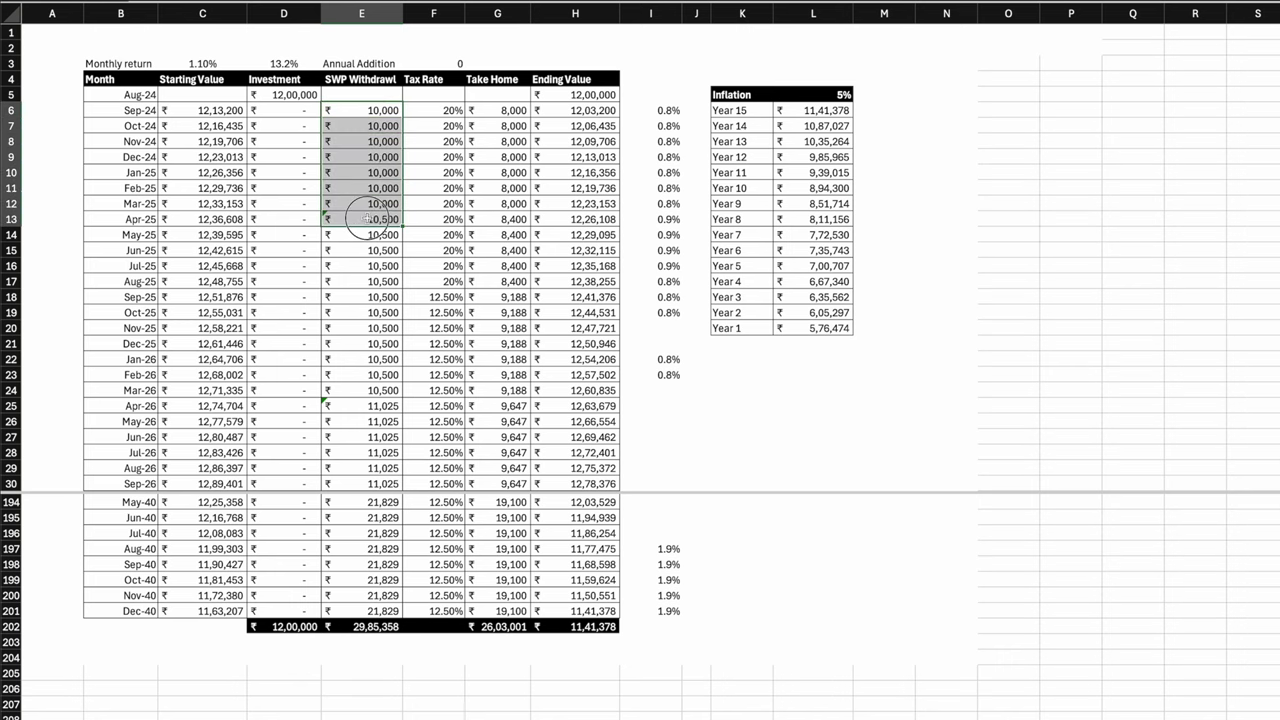
click(11, 126)
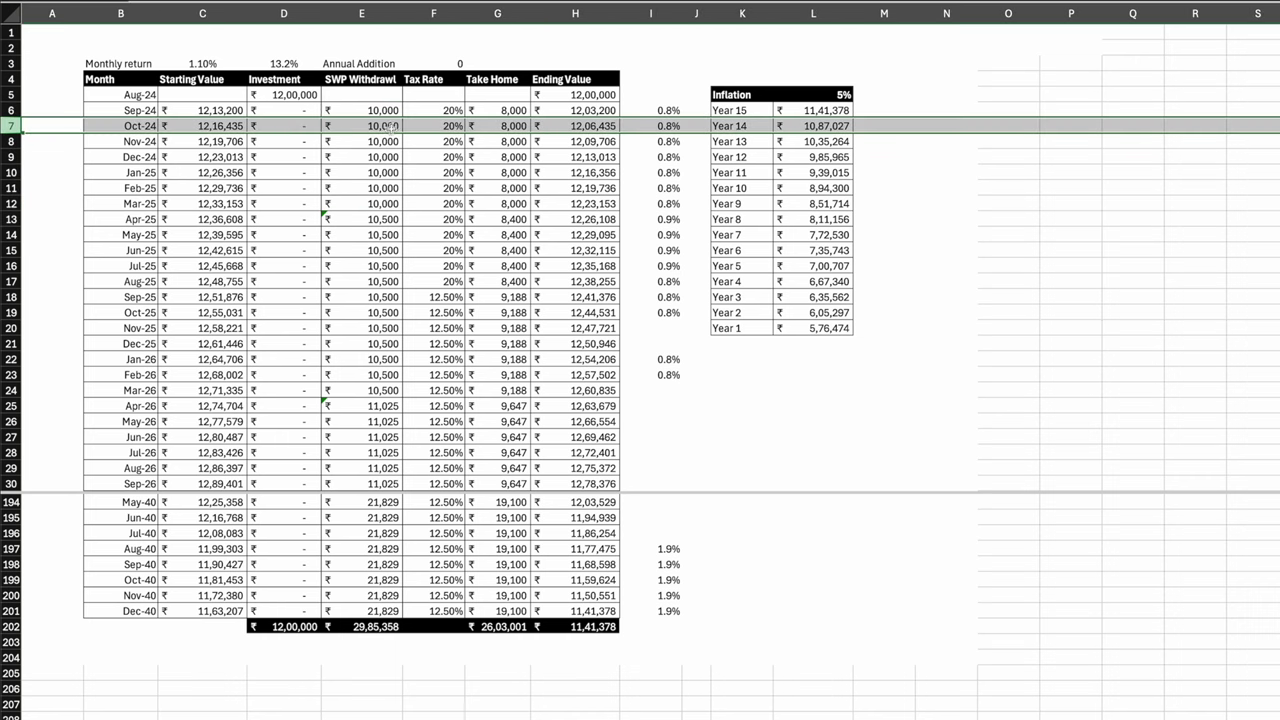
click(575, 657)
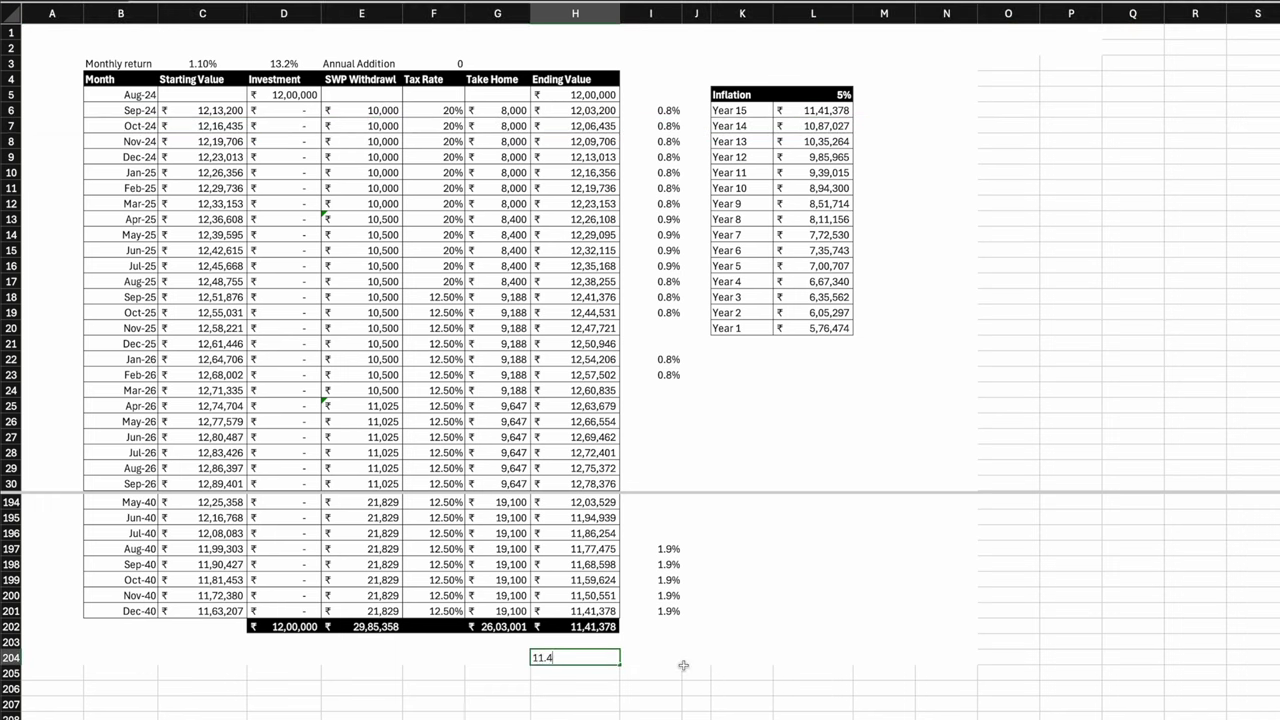
key(Return)
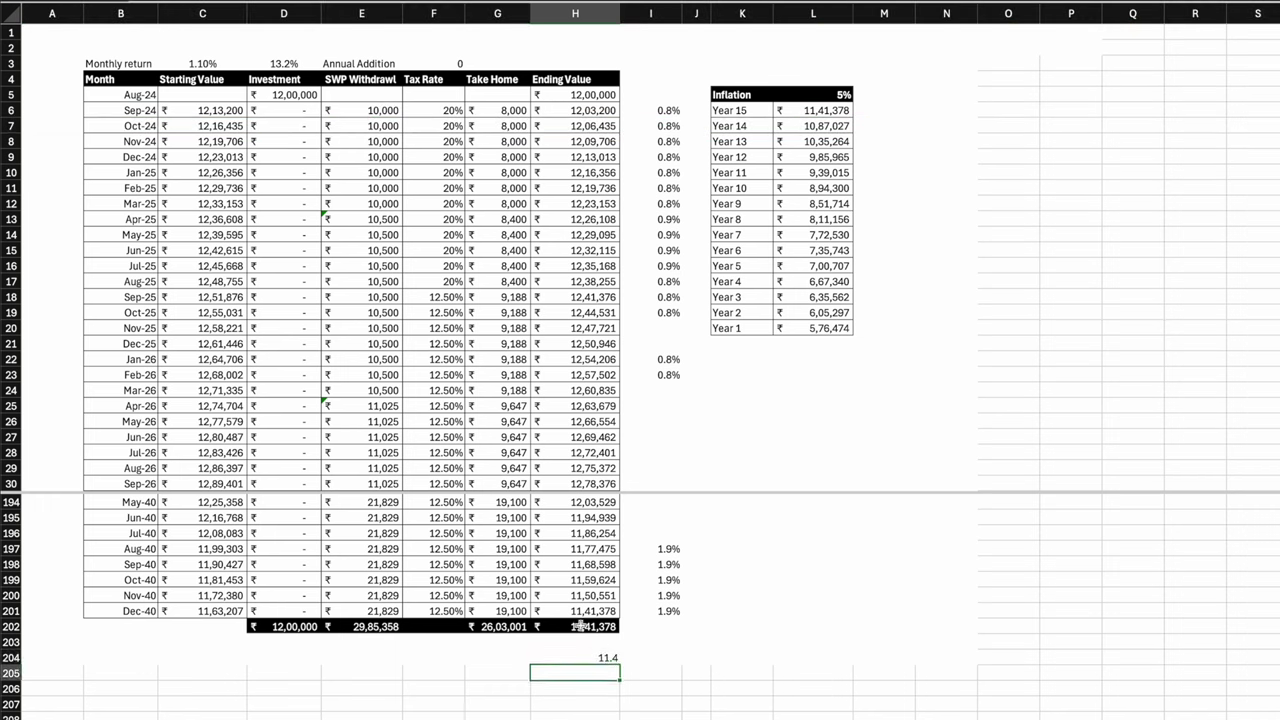
Set the SWP withdrawals to 1,30,000 for Oct-24 and 1,20,000 for Nov-24.
click(368, 126)
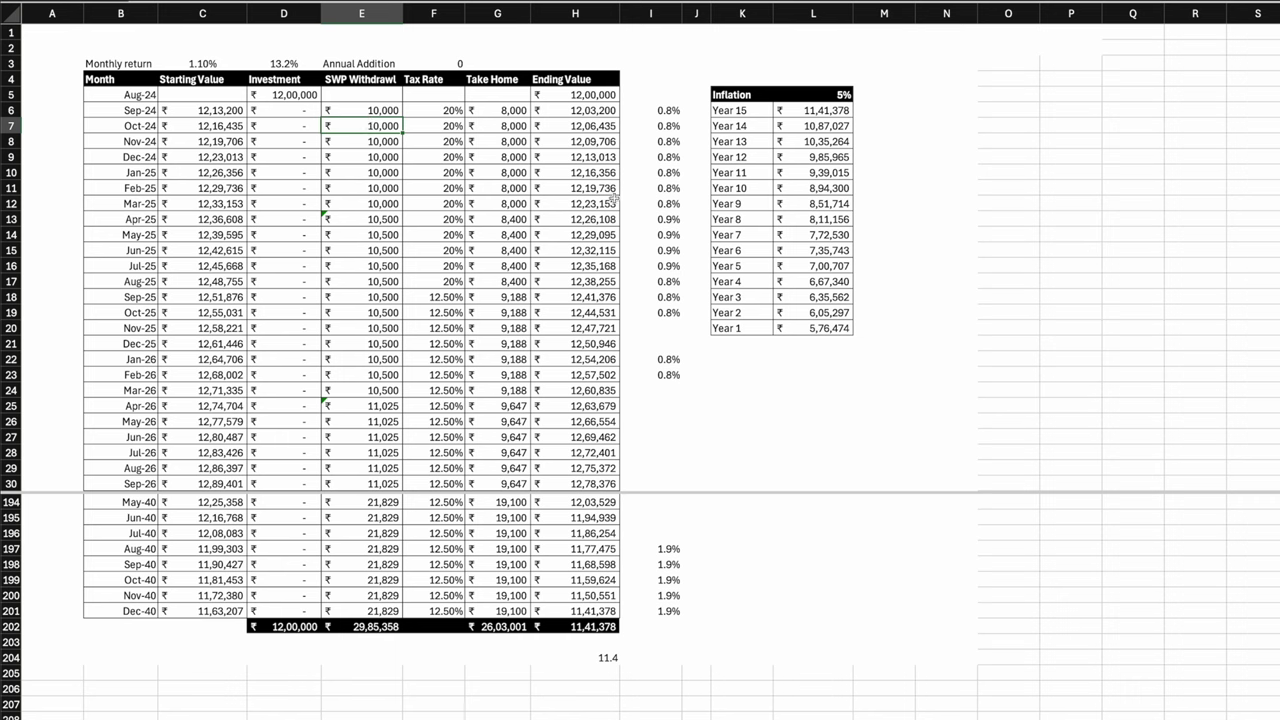
text(130000)
key(Return)
key(Return)
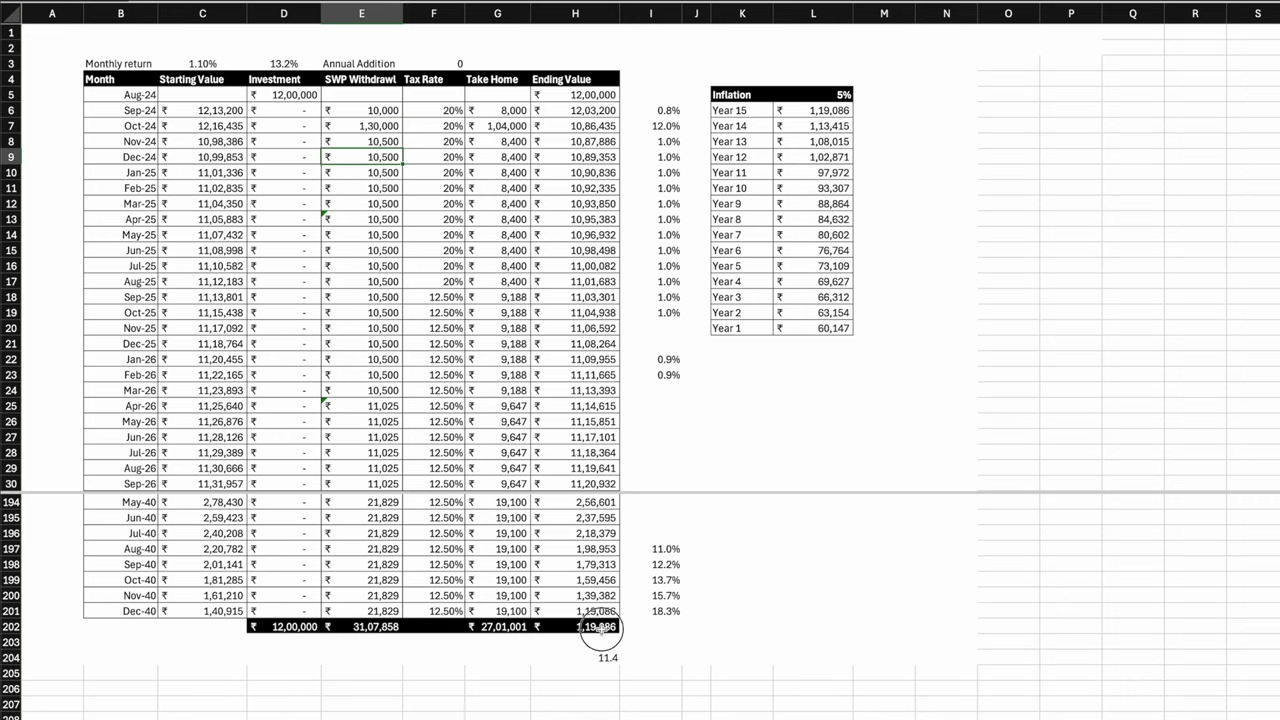
click(600, 627)
click(606, 660)
click(370, 142)
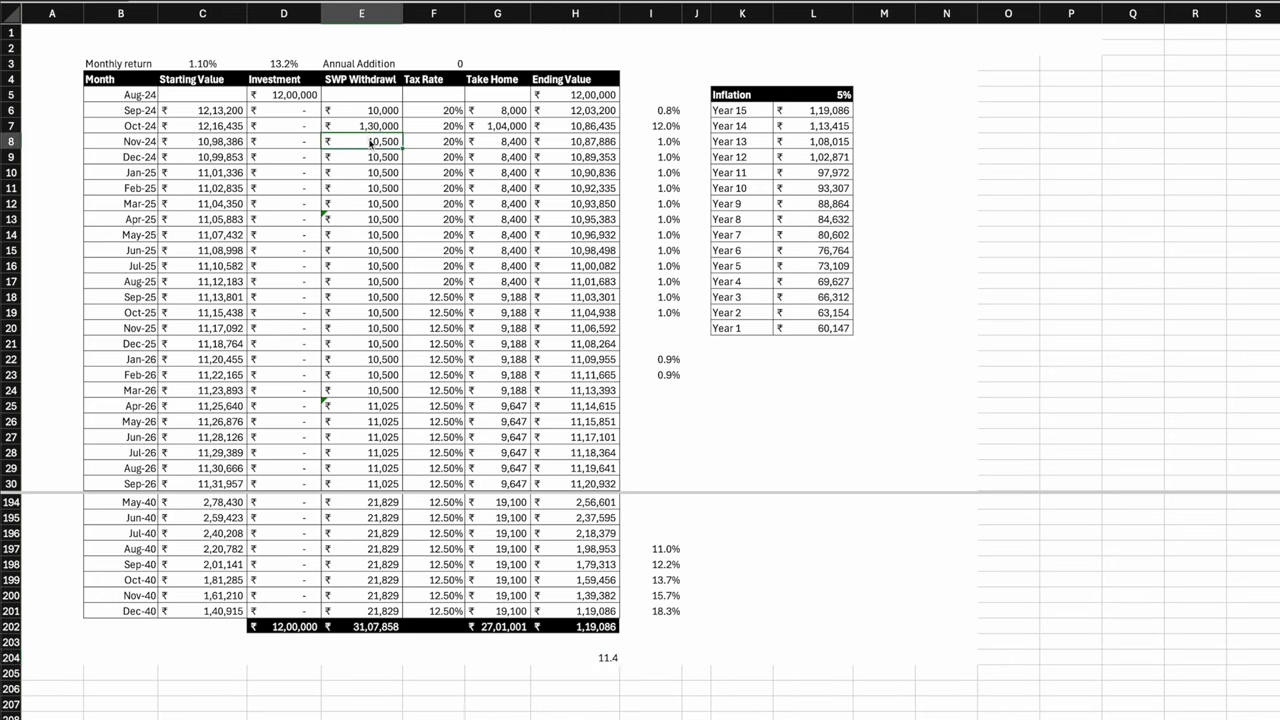
text(120000)
key(Return)
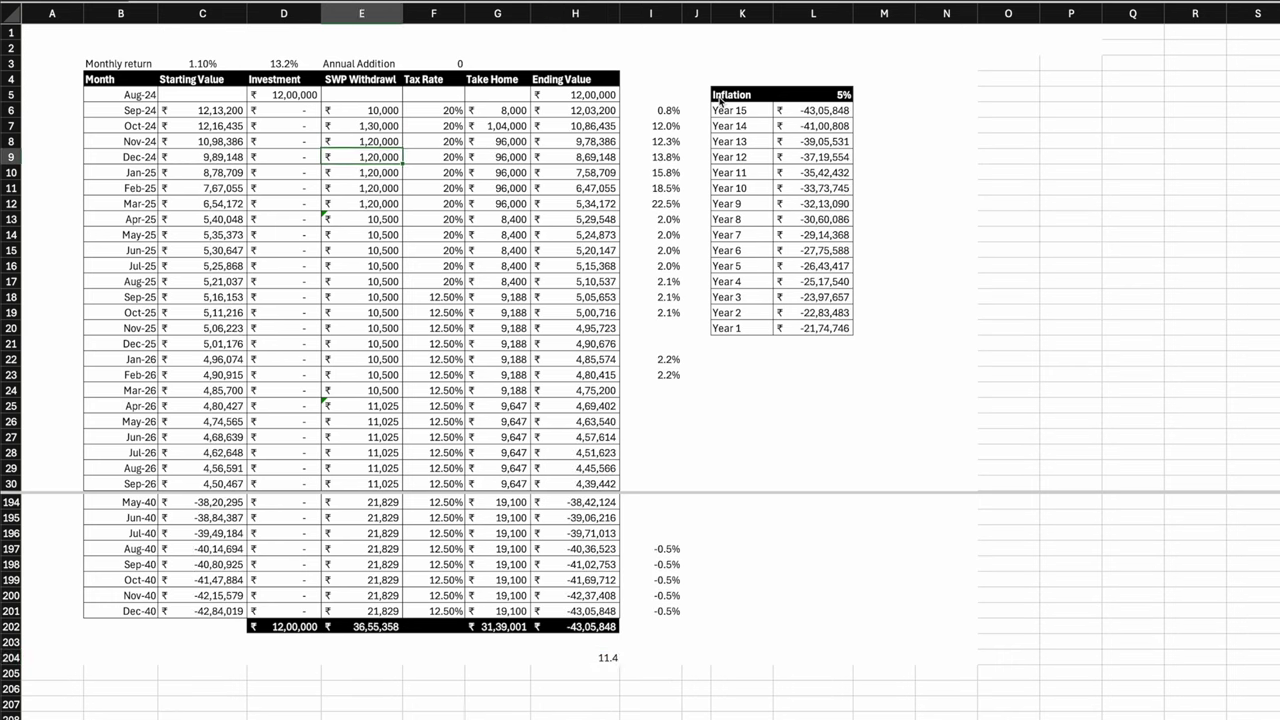
Set the Dec-24 SWP withdrawal to 10,500 and the investments from Feb-25 to Jun-25 to 50,000 each.
key(Left)
key(Down)
key(Down)
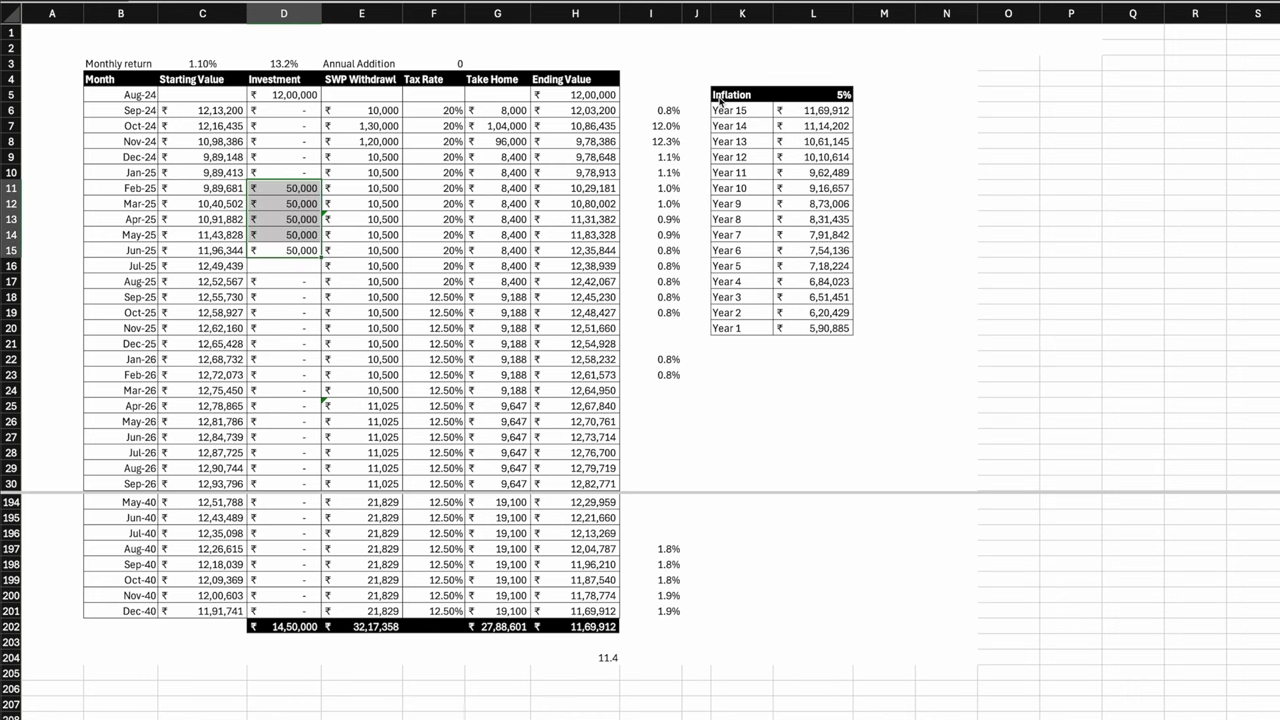
key(Down)
key(Down)
click(600, 630)
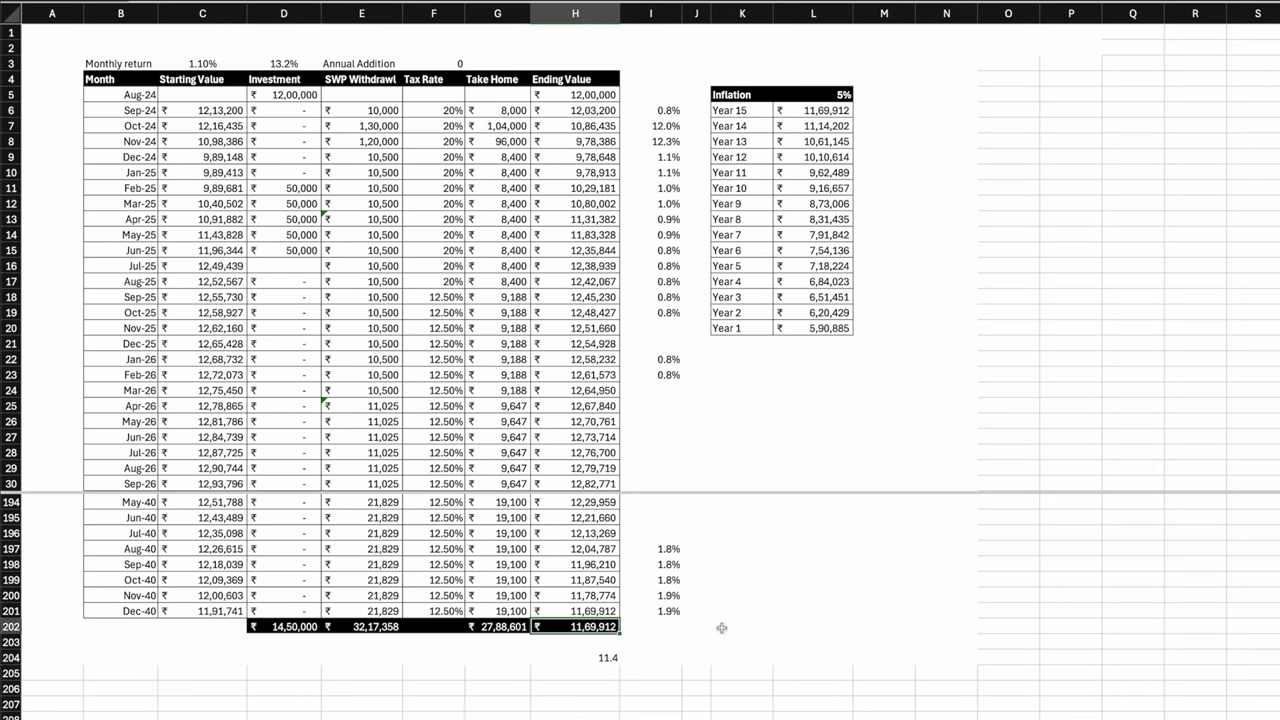
click(598, 658)
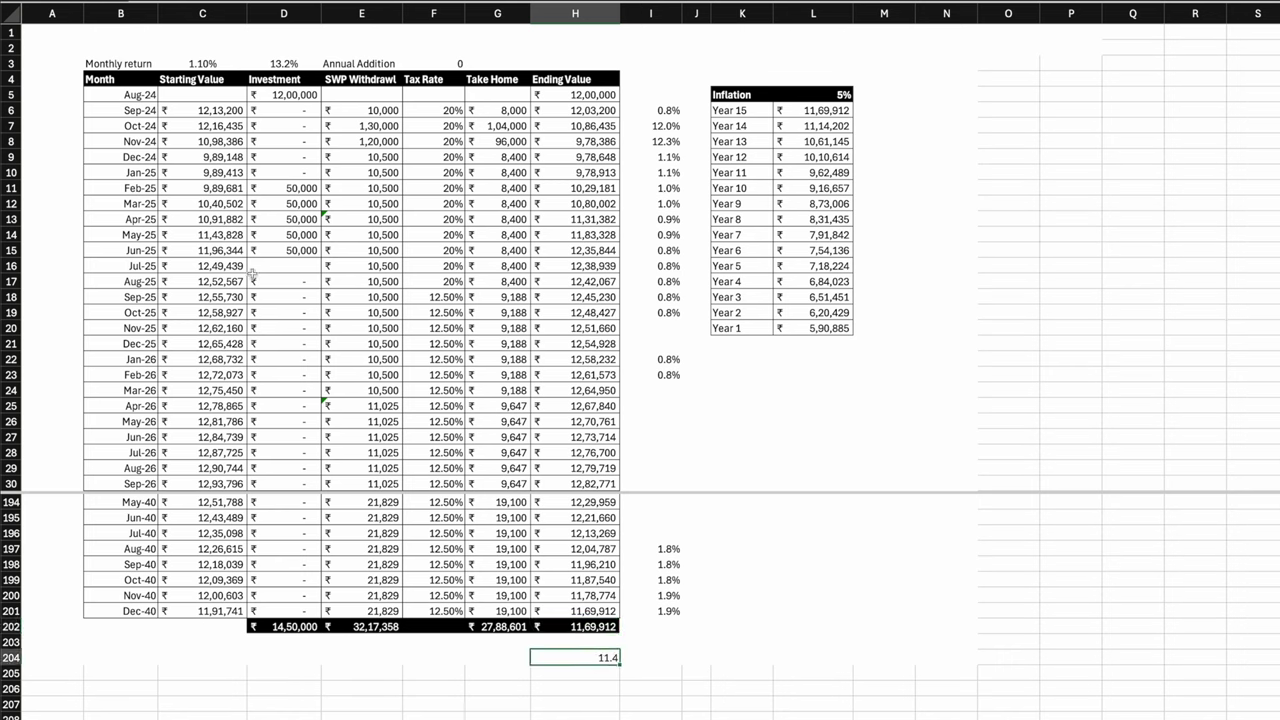
Clear the Jun-25 investment and compare the Ending Value total with the 11.4 note.
drag(283, 189, 288, 248)
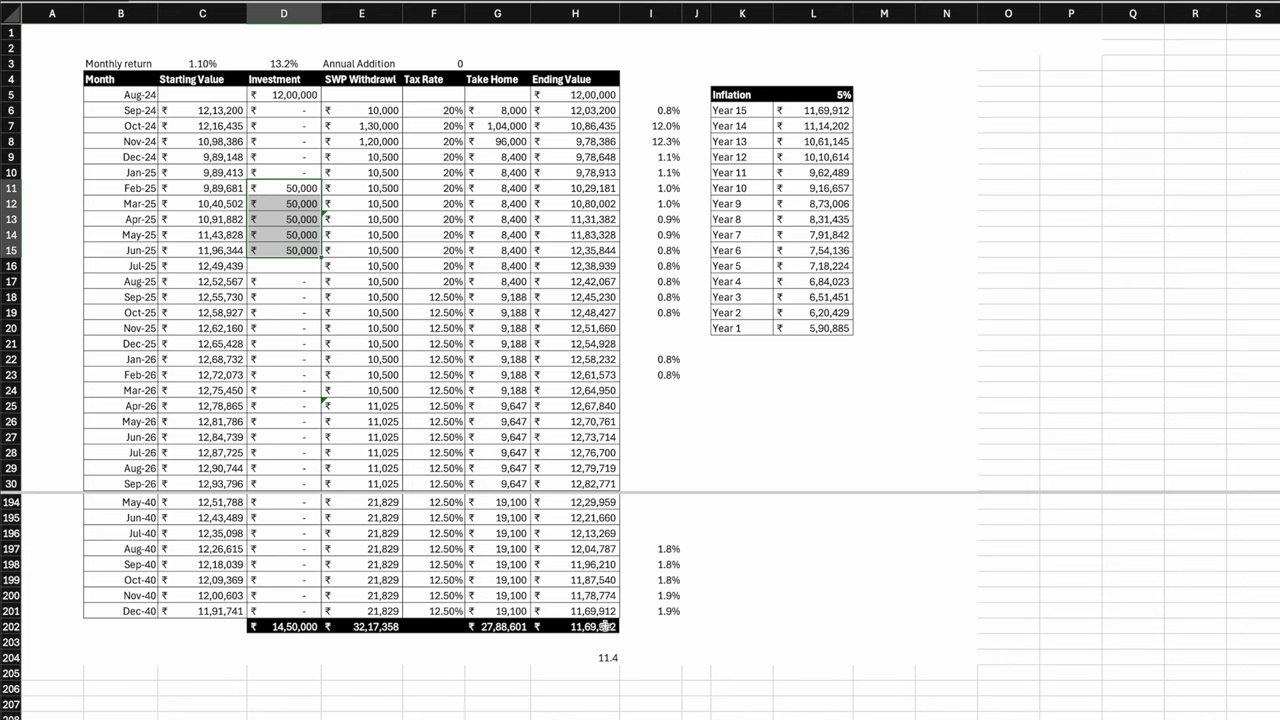
key(ctrl+Down)
key(Delete)
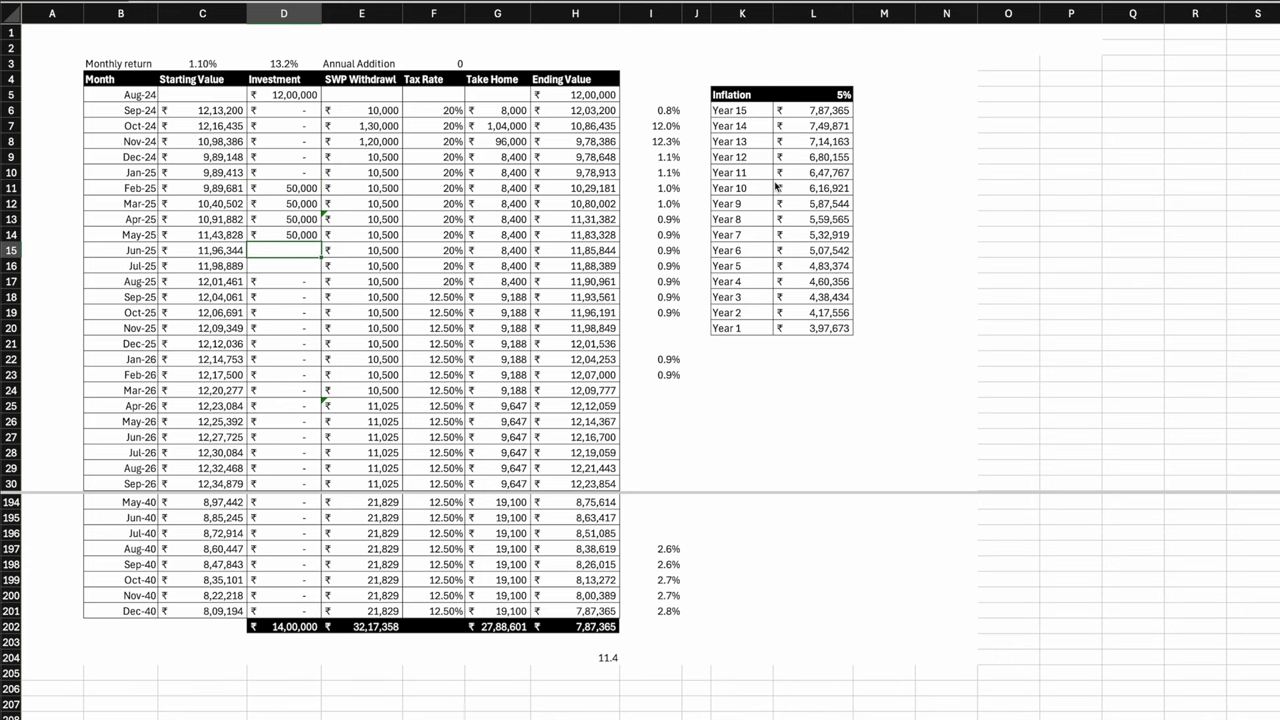
click(576, 628)
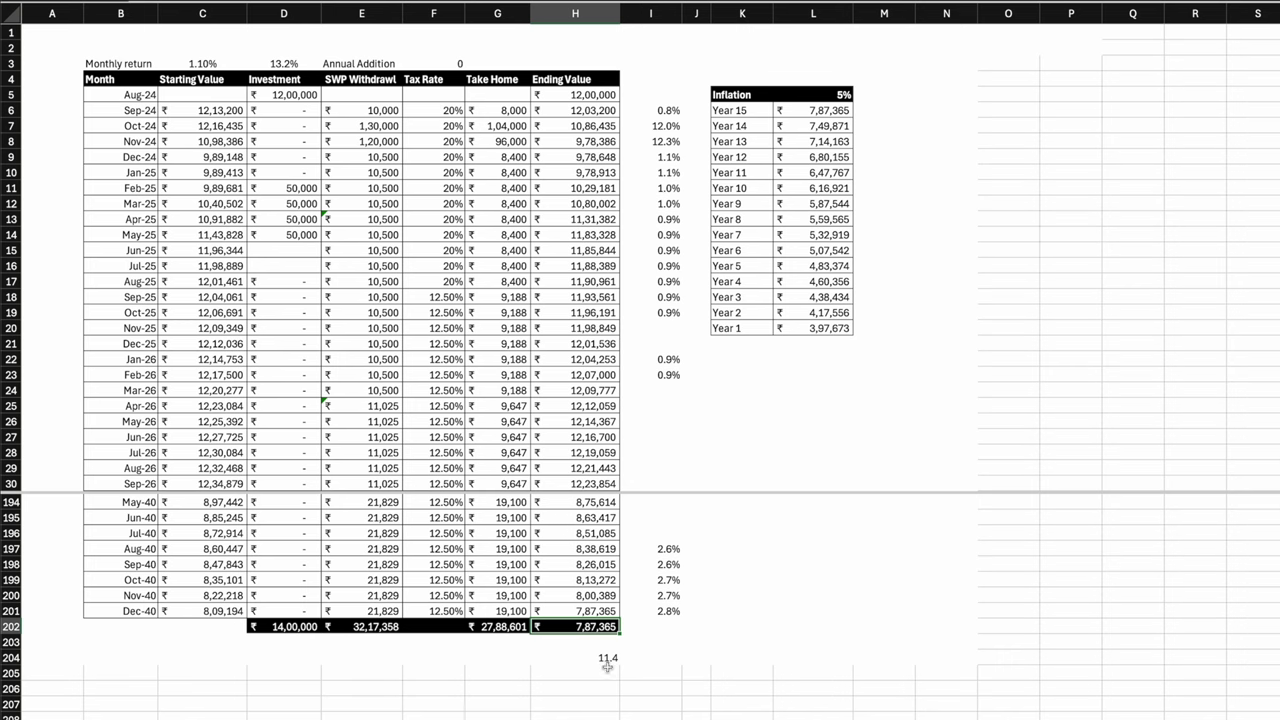
shift+click(603, 659)
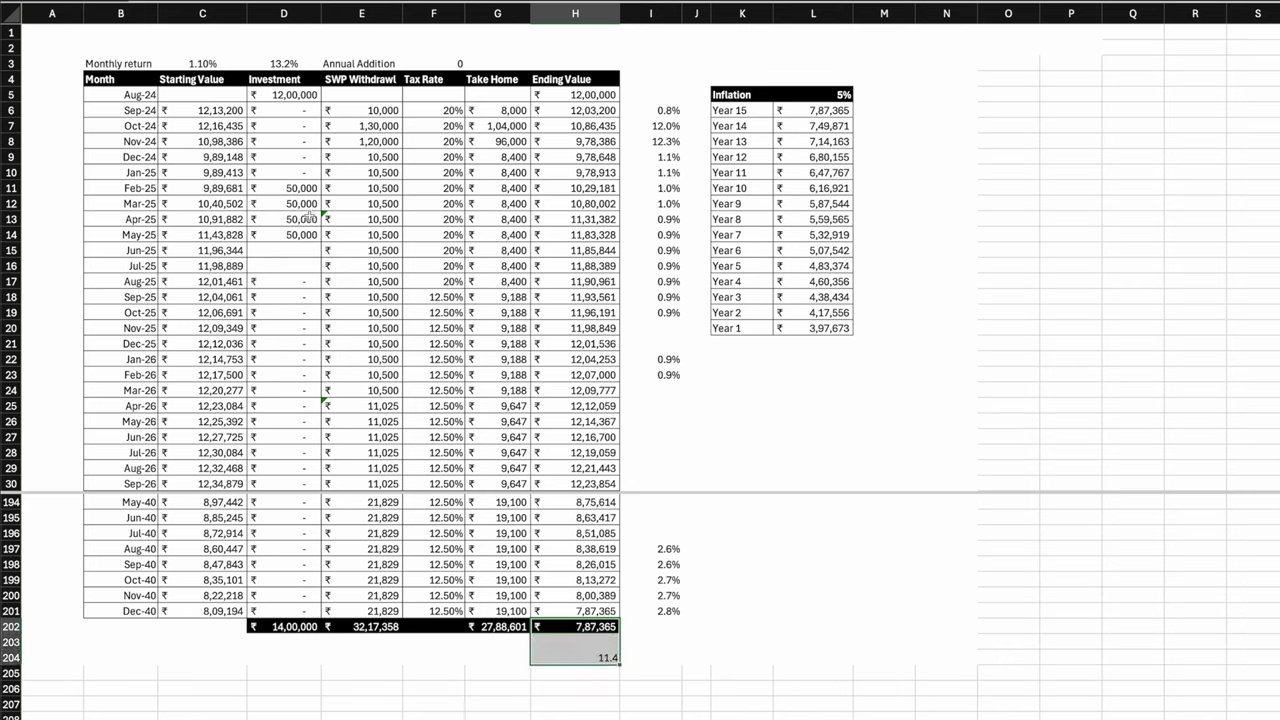
drag(295, 188, 288, 232)
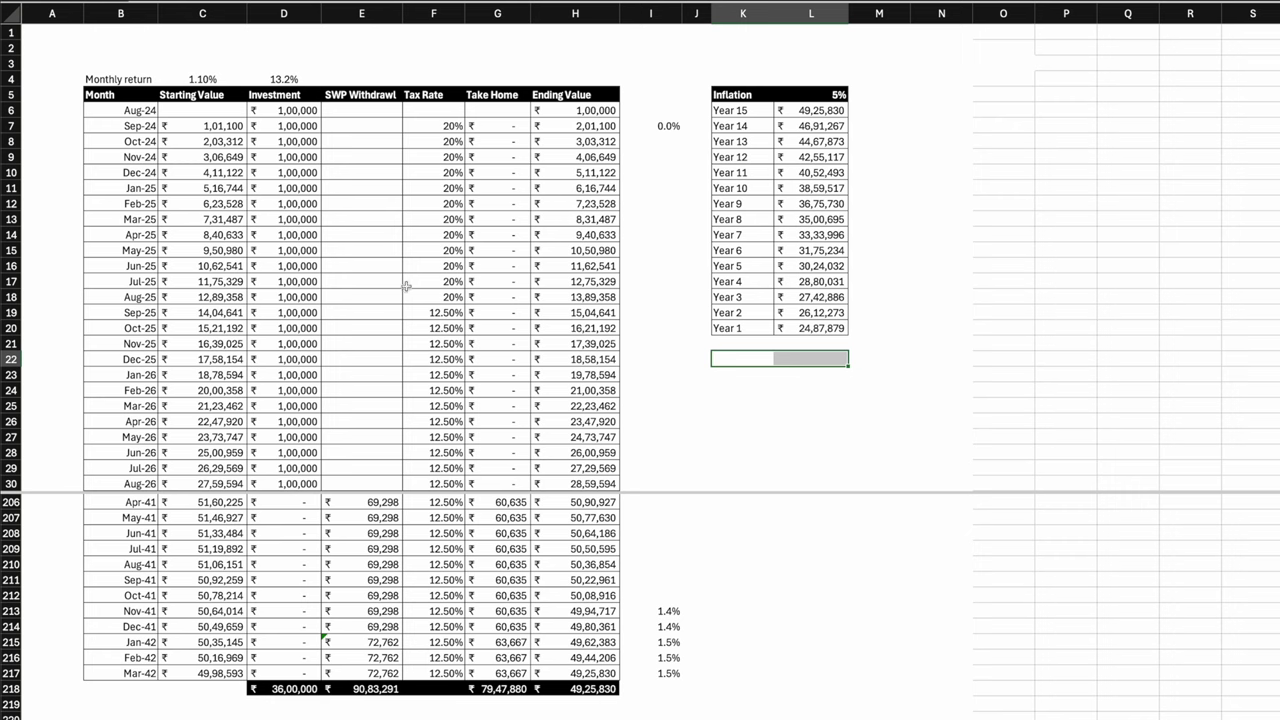
In the sheet with monthly 1,00,000 investments, enter SWP withdrawals of 1,00,000 for Jan-25 and 80,000 for Feb-25.
drag(285, 126, 292, 375)
click(358, 204)
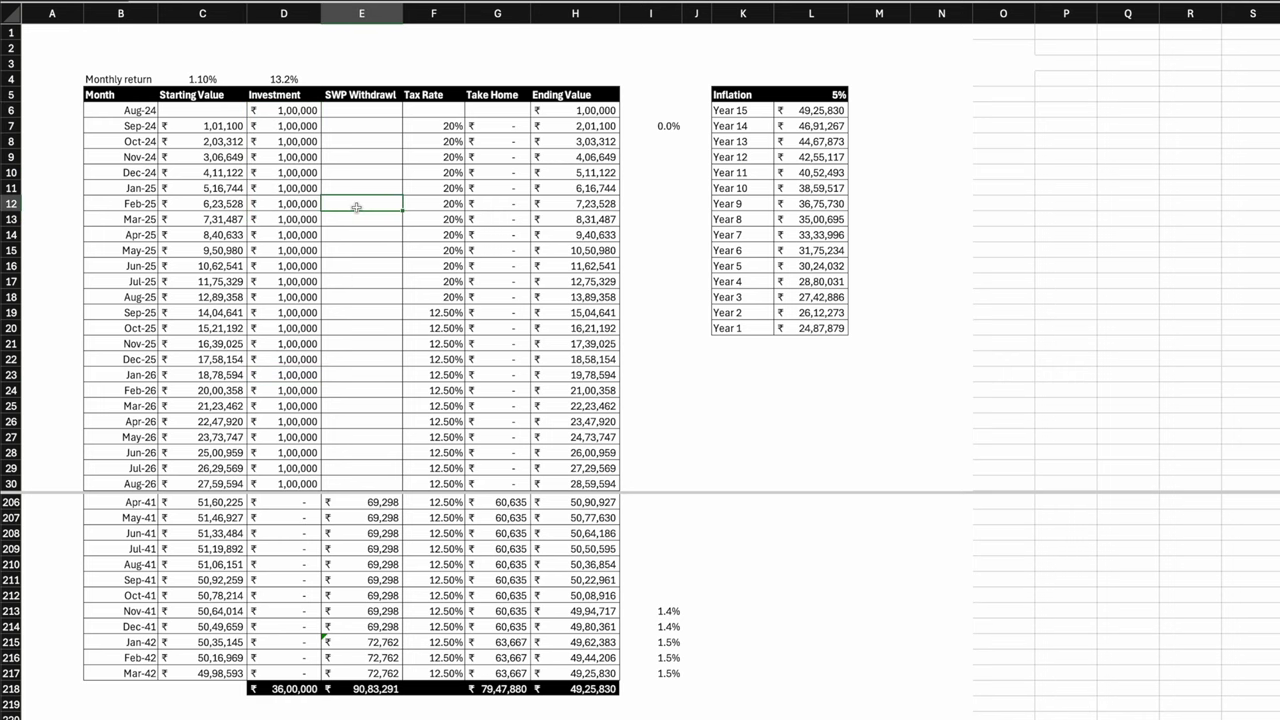
click(15, 188)
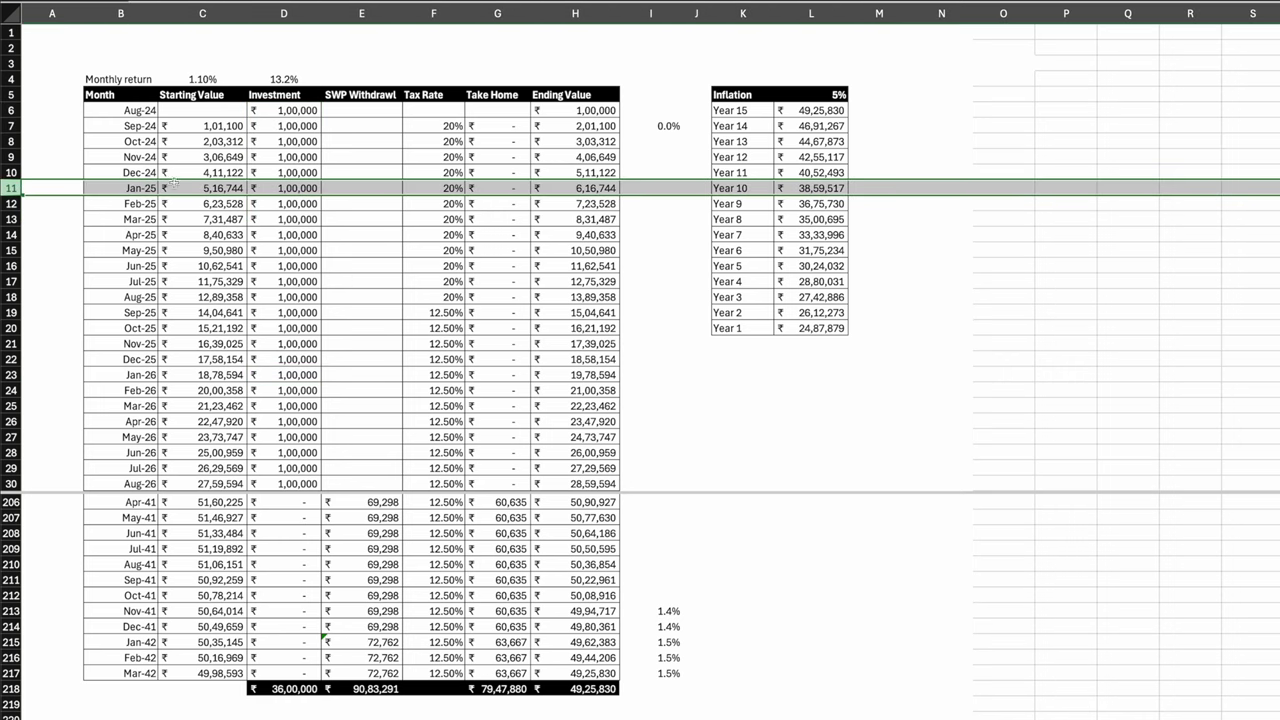
click(330, 185)
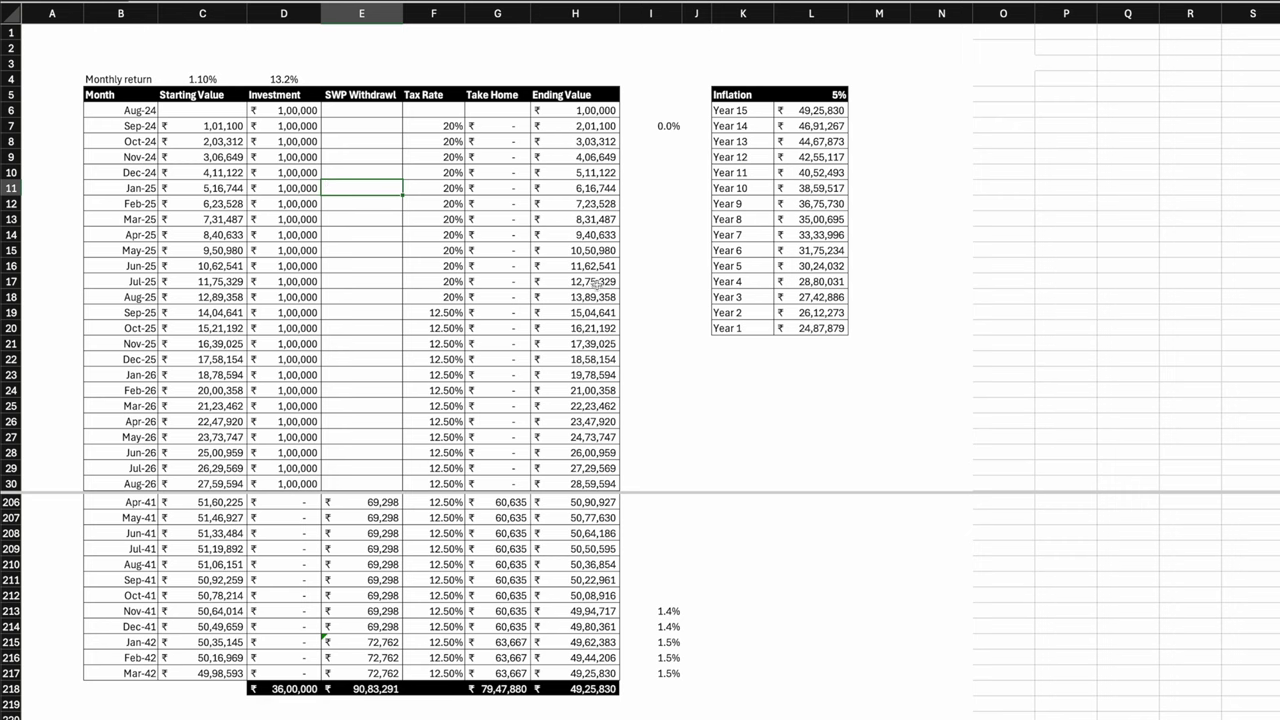
text(100000)
key(Return)
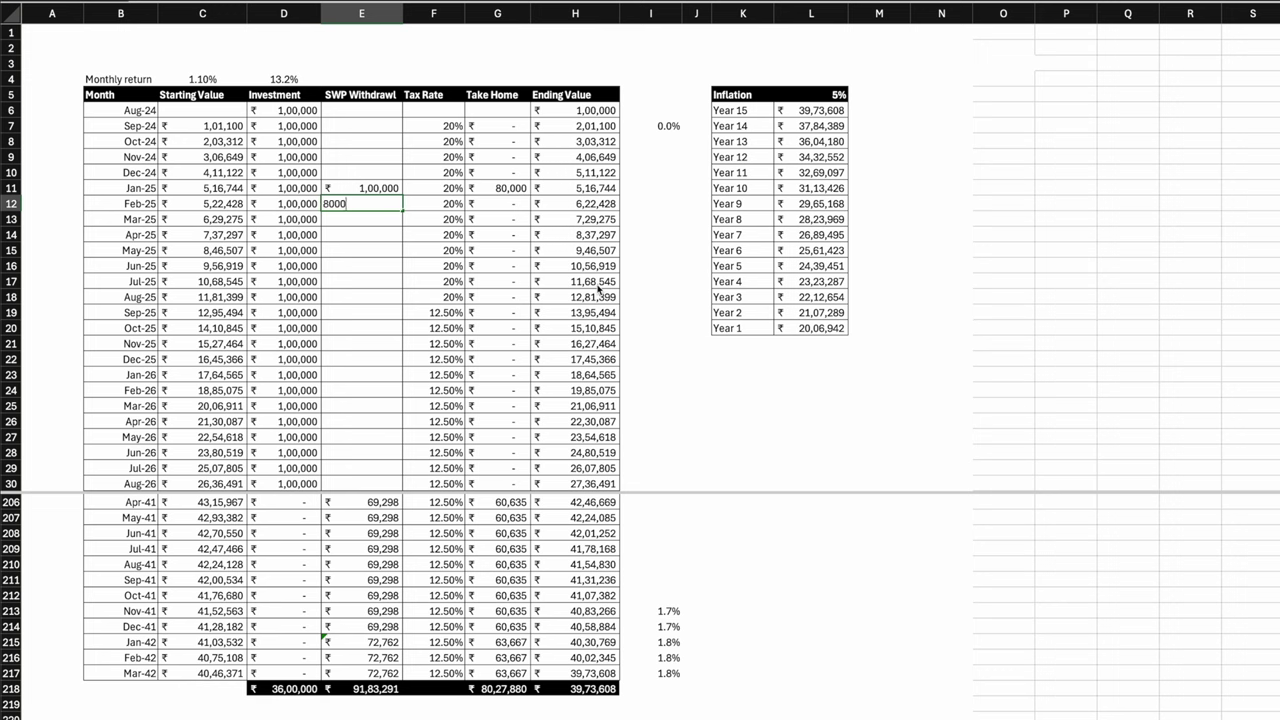
text(80000)
key(Return)
Undo the Jan-25 and Feb-25 withdrawals to compare the Ending Value total, and redo both.
key(ctrl+z)
key(ctrl+z)
click(620, 712)
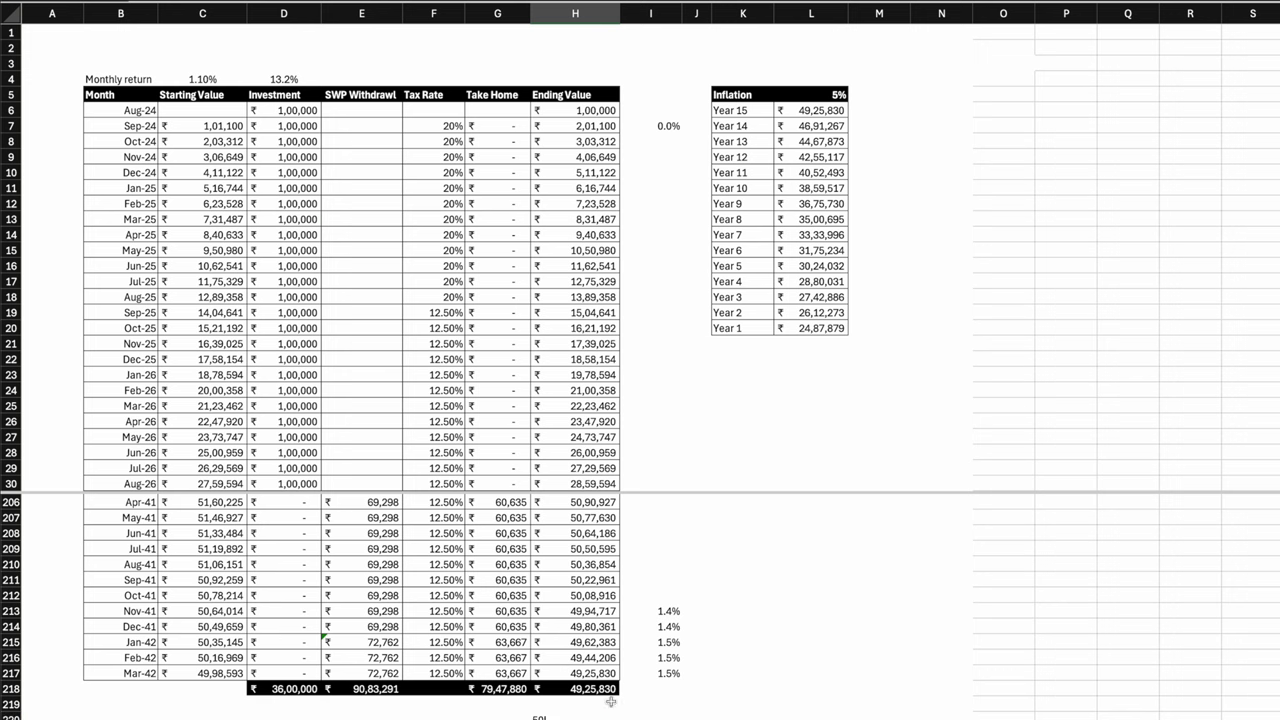
key(ctrl+y)
key(ctrl+y)
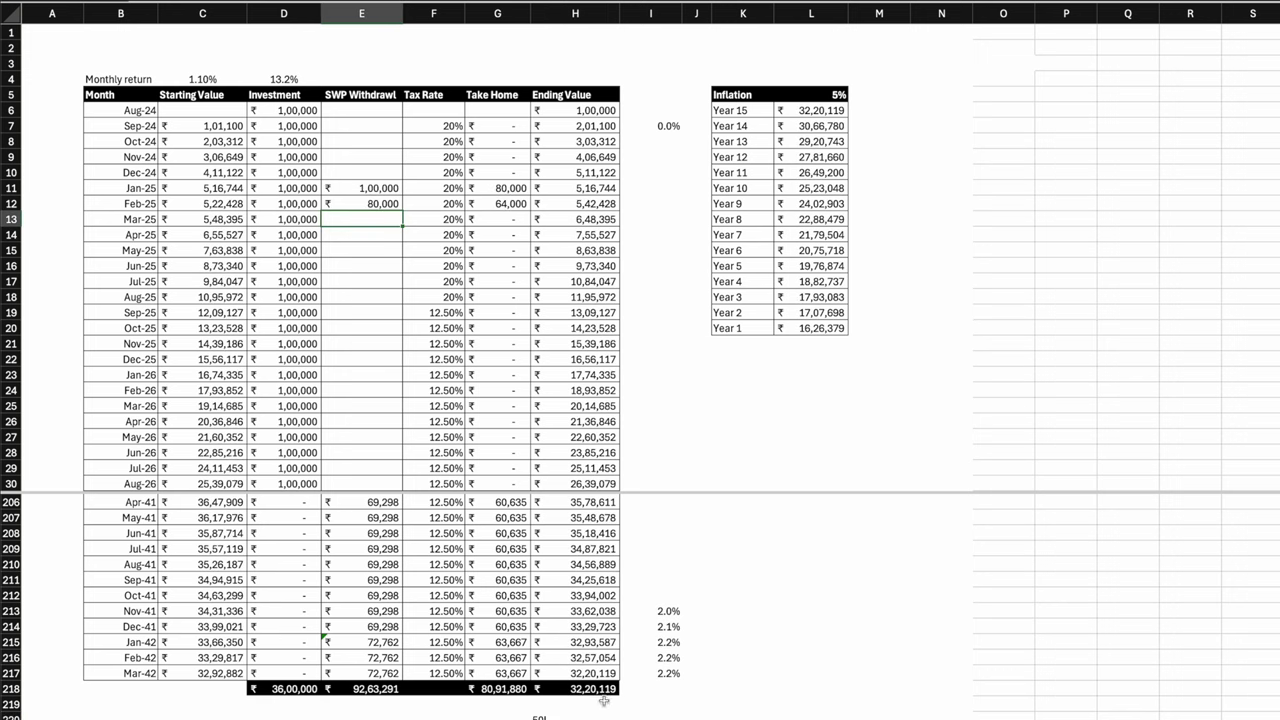
Set the investments from Oct-25 to Feb-26 to 1,40,000 each and check the Ending Value total.
drag(375, 188, 379, 201)
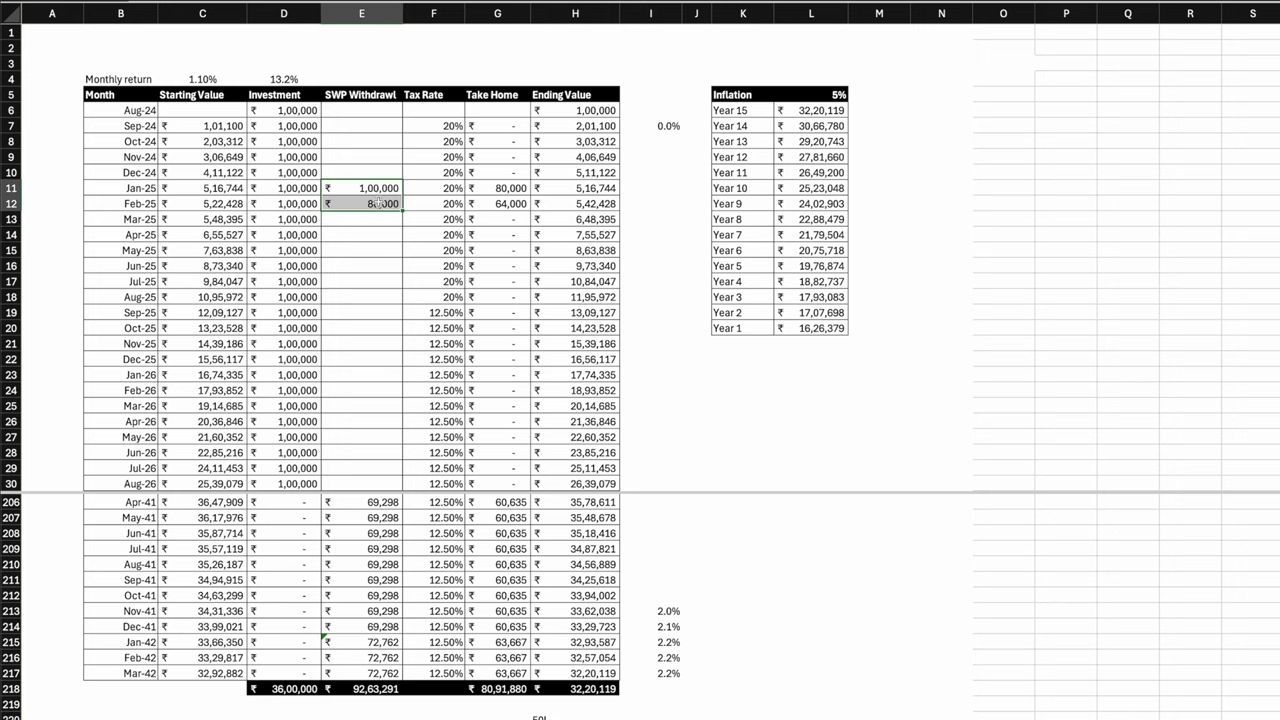
click(302, 328)
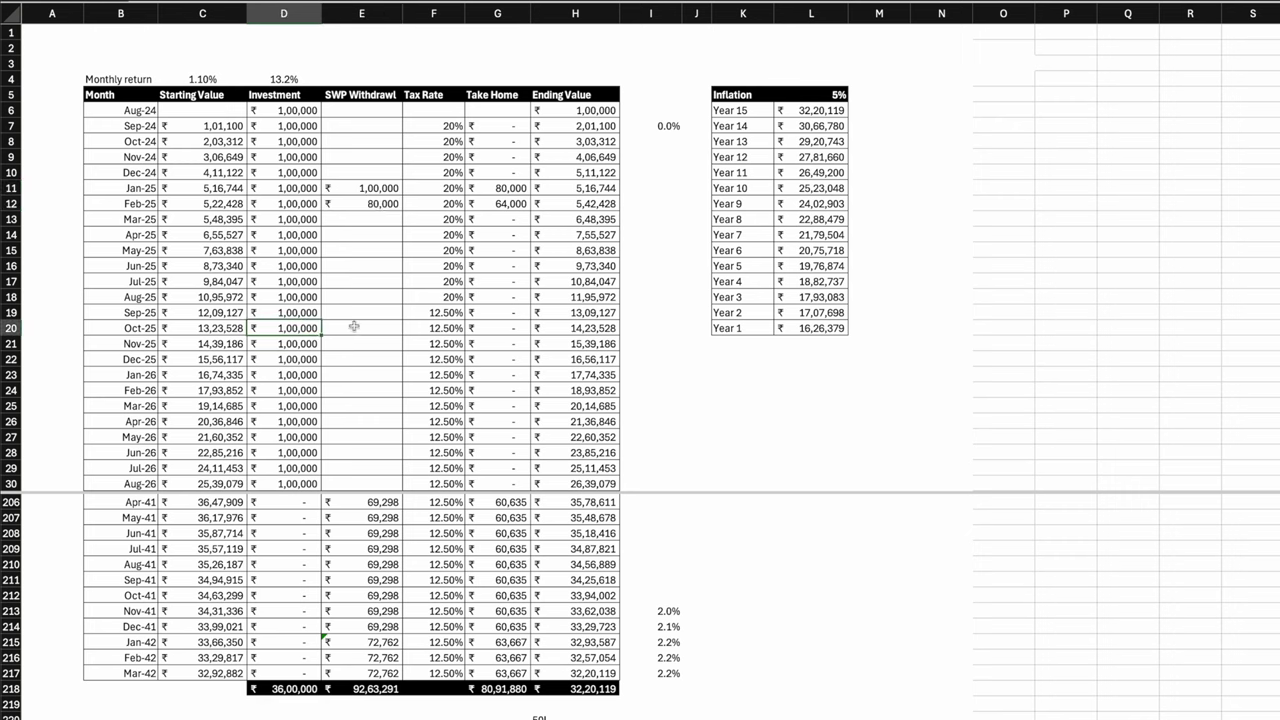
text(140000)
key(Return)
click(597, 702)
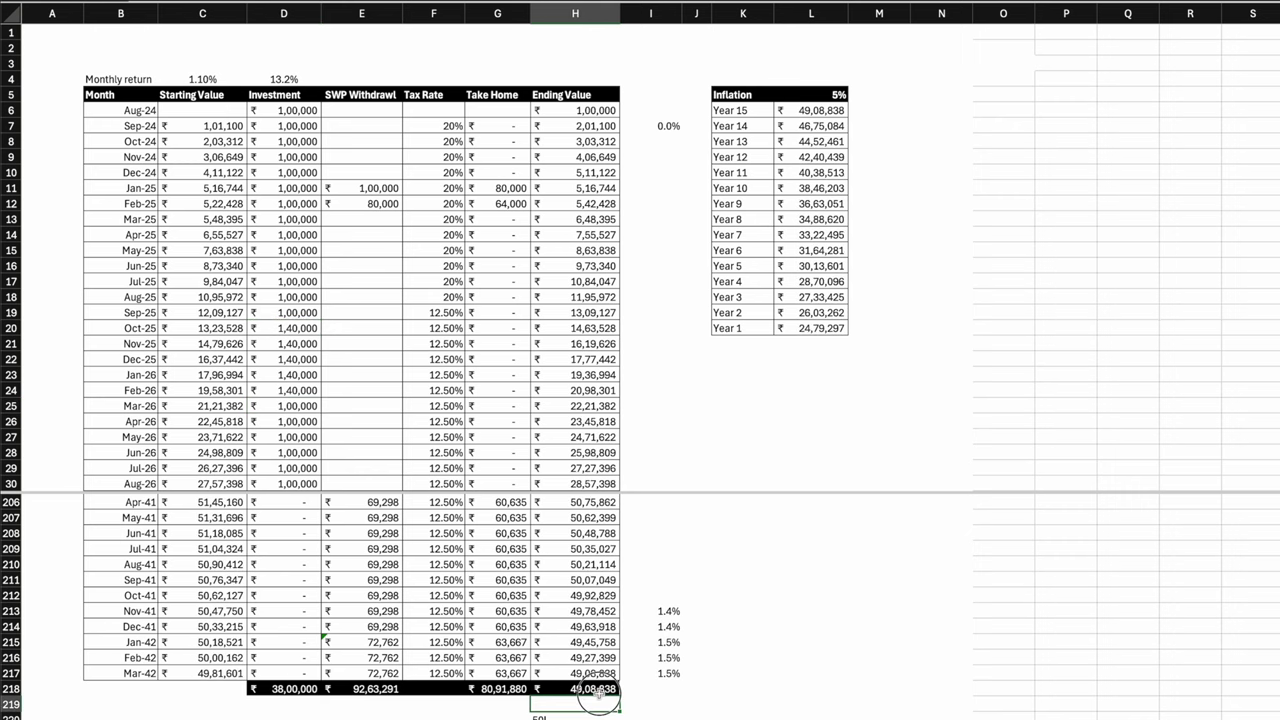
click(941, 436)
drag(590, 390, 146, 390)
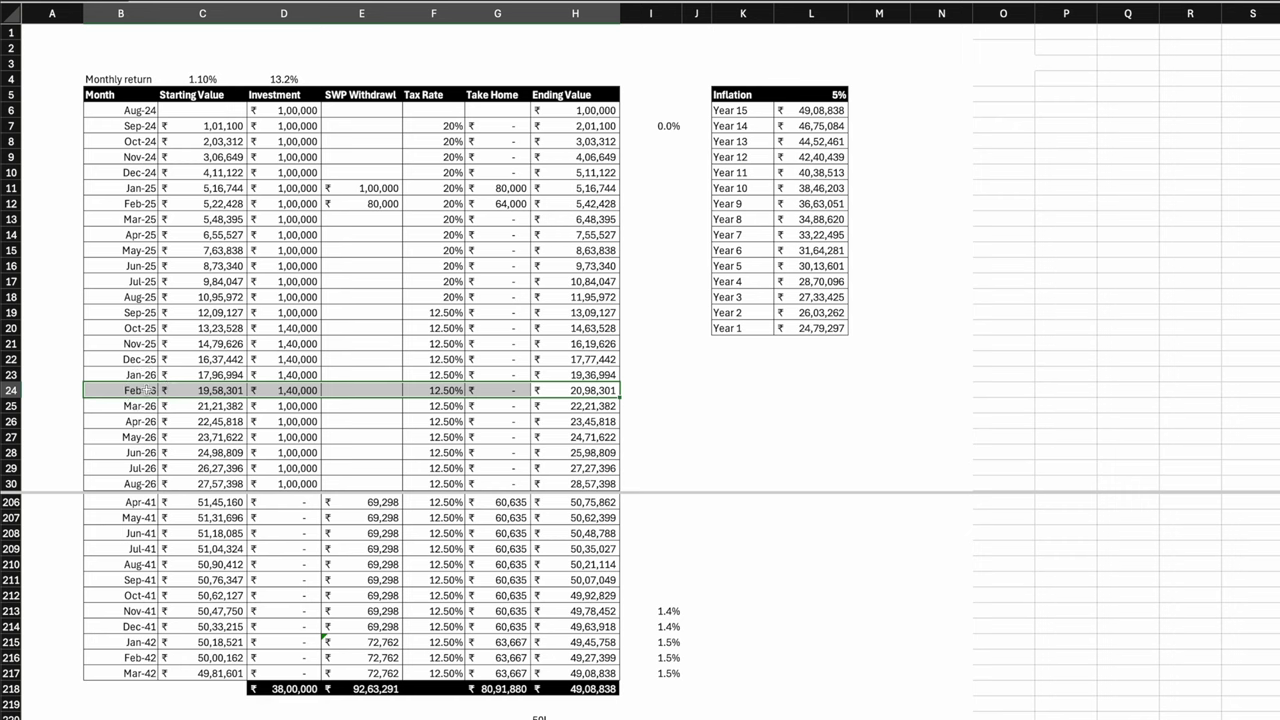